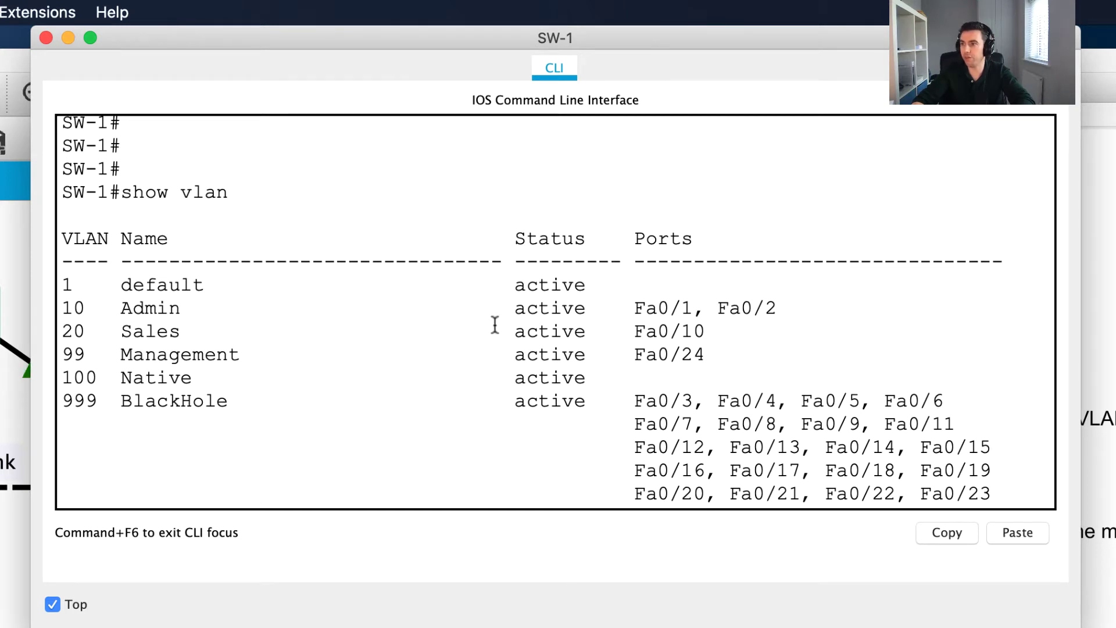
# - Examine which ports are assigned to the Admin, Sales and Management VLANs in the show vlan output
pyautogui.click(631, 308)
pyautogui.moveTo(631, 308); pyautogui.dragTo(778, 308)
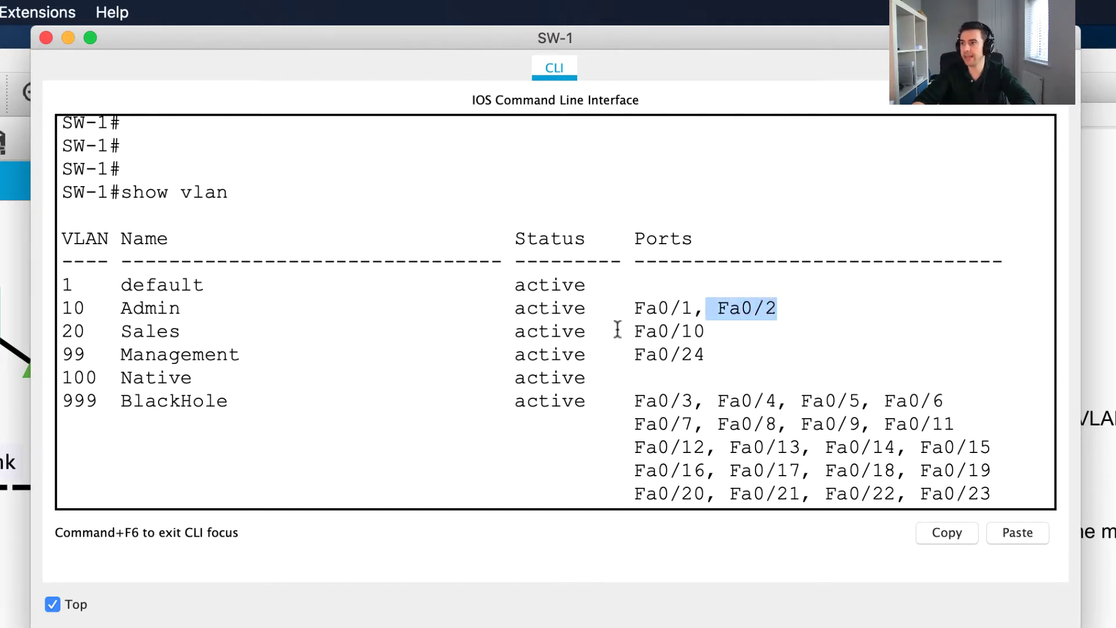
pyautogui.moveTo(616, 327); pyautogui.dragTo(706, 331)
pyautogui.moveTo(614, 359); pyautogui.dragTo(715, 352)
pyautogui.click(715, 352)
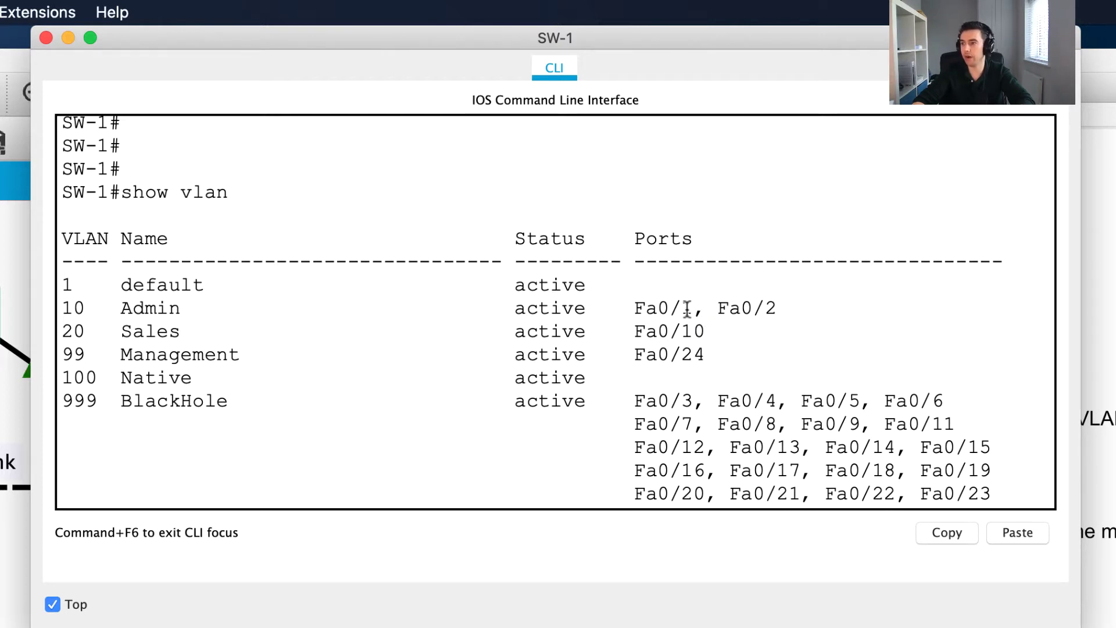
pyautogui.moveTo(695, 309); pyautogui.dragTo(637, 309)
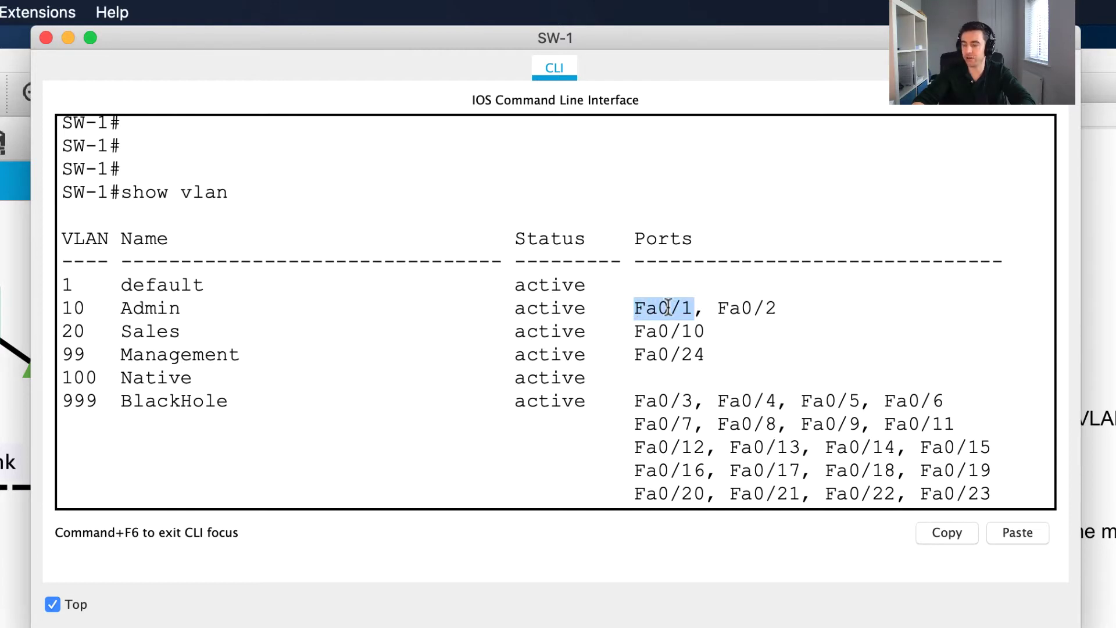
pyautogui.click(535, 422)
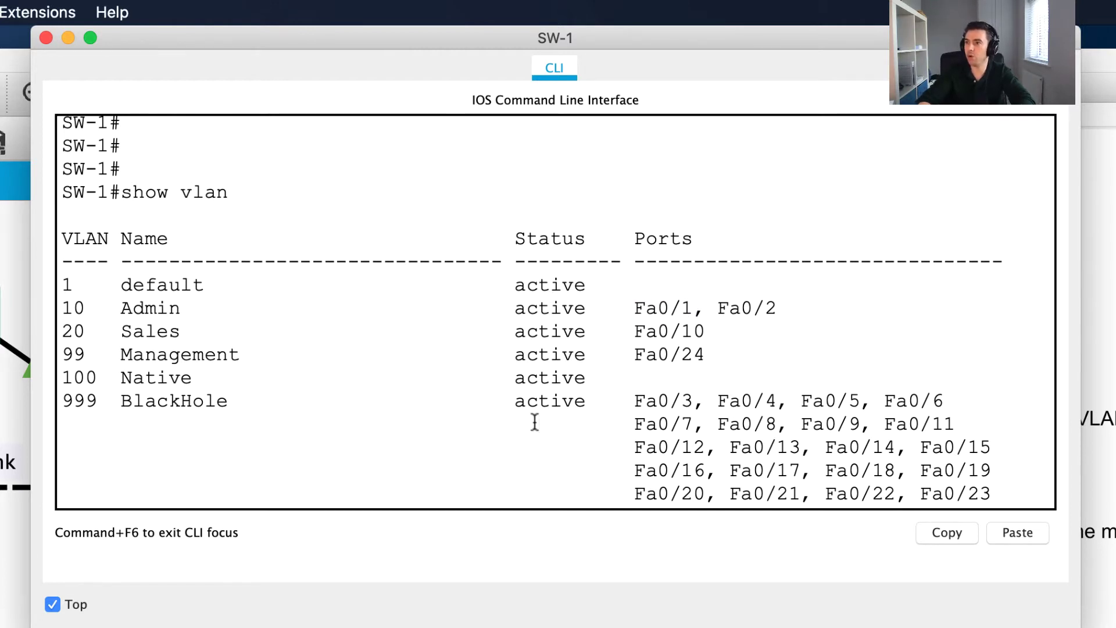
# - Enter global configuration mode on SW-1 and go into interface fa0/1 configuration
pyautogui.scroll(-5, 535, 422)
pyautogui.press('space')
pyautogui.write('conf t')
pyautogui.press('Return')
pyautogui.write('int')
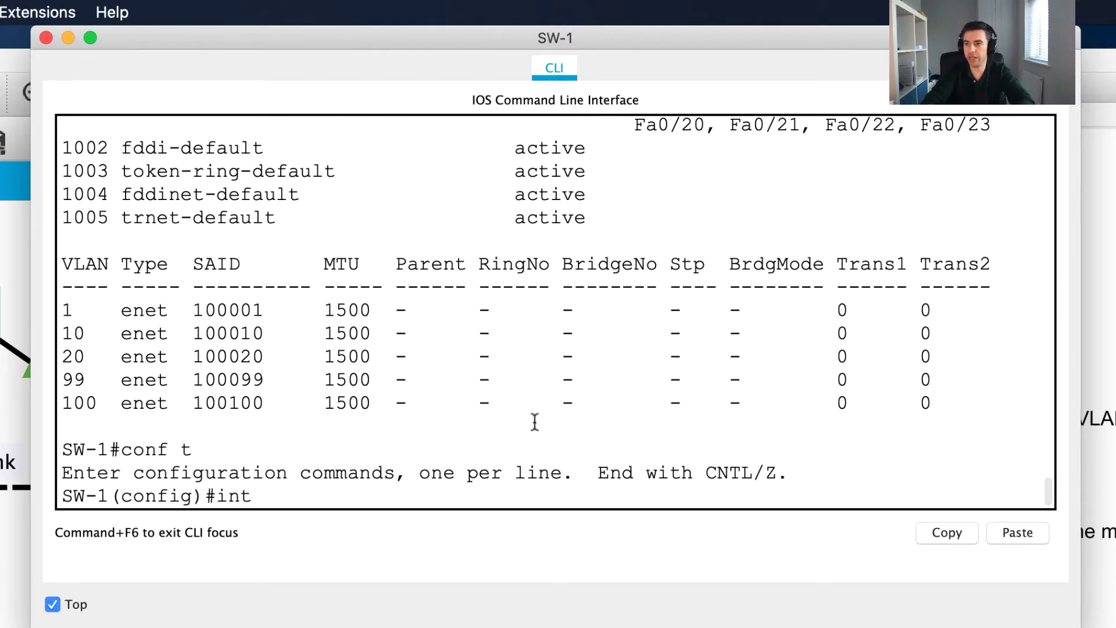
pyautogui.write(' fa0/1')
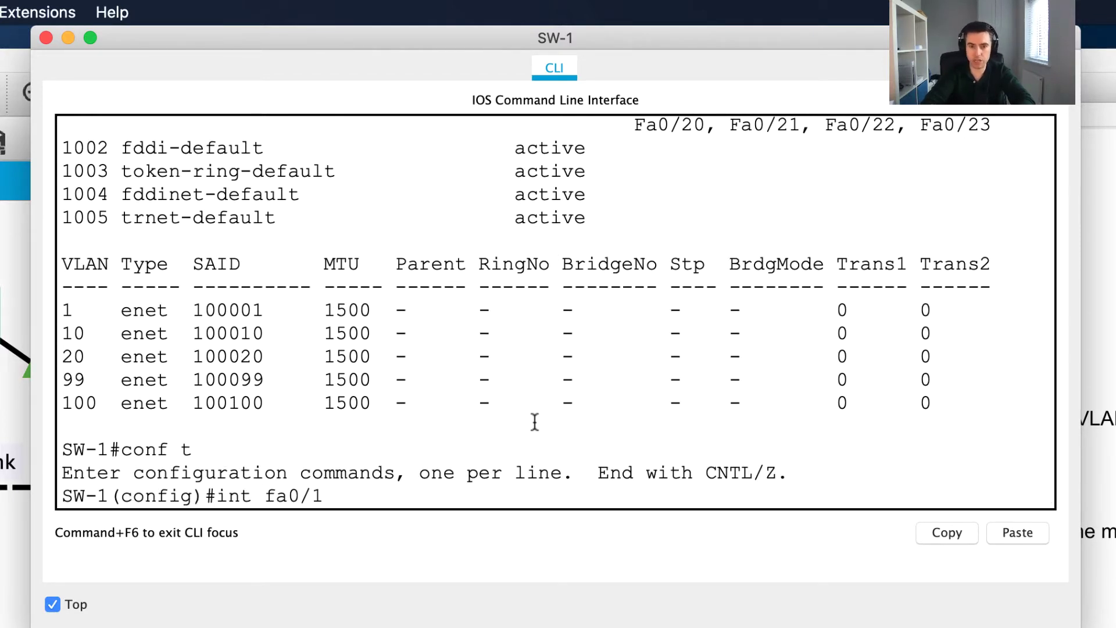
pyautogui.press('Return')
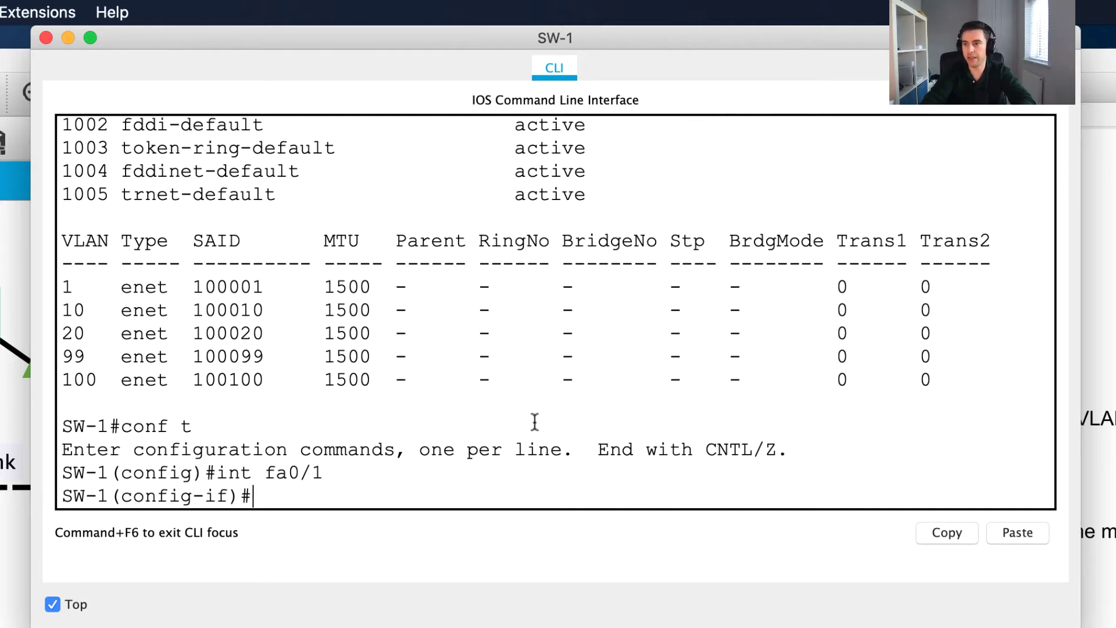
# - Set interface fa0/1 to static access with switchport mode access
pyautogui.write('swi')
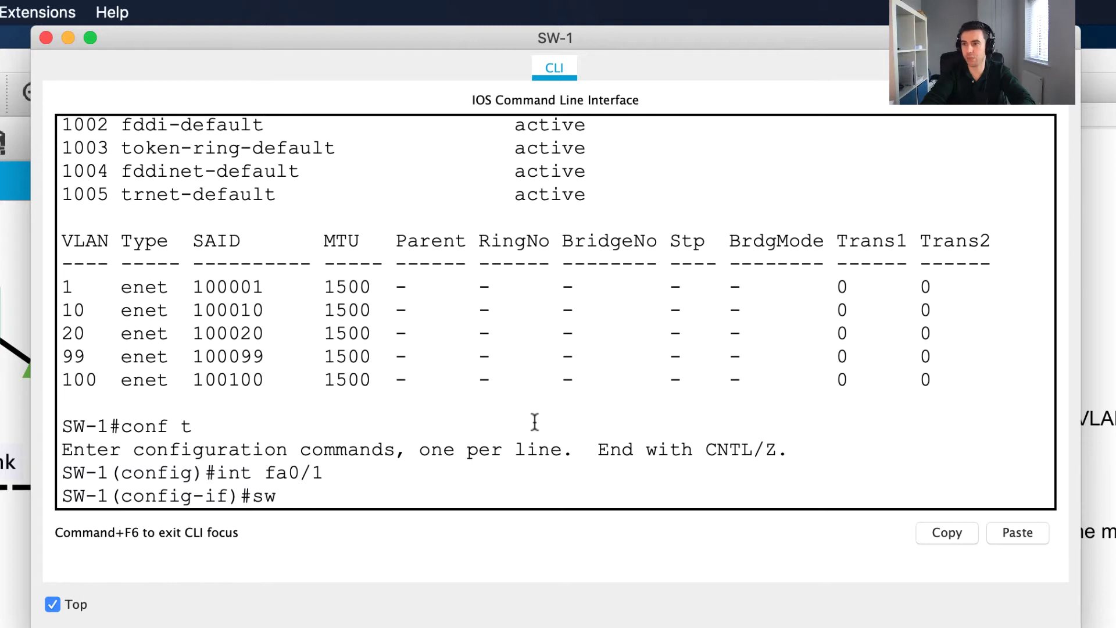
pyautogui.press('Tab')
pyautogui.write('mode acc')
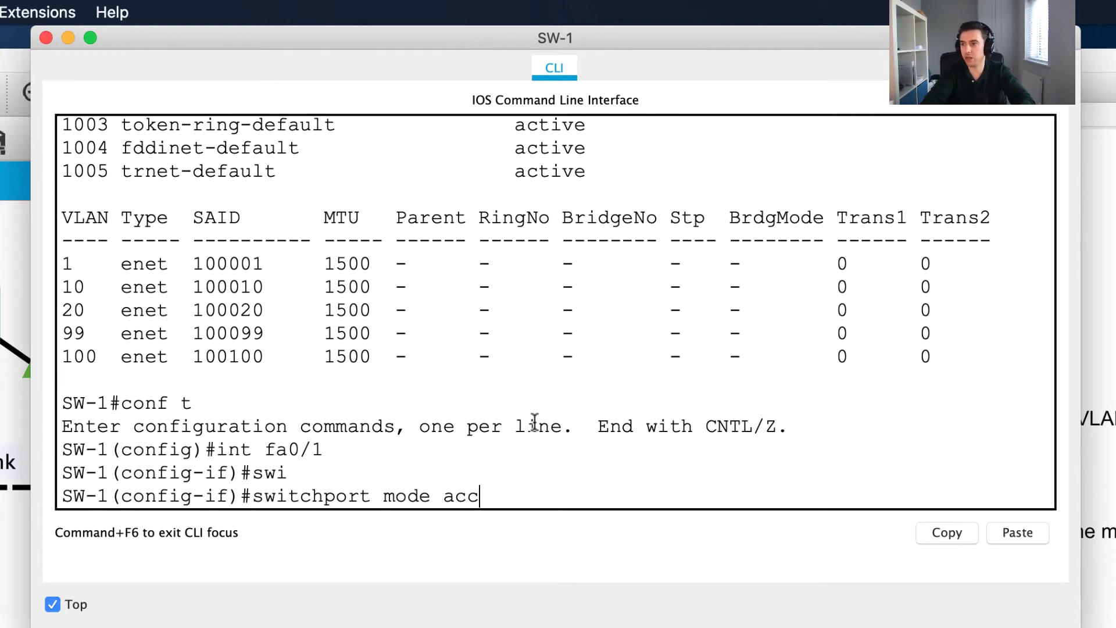
pyautogui.press('Tab')
pyautogui.press('Return')
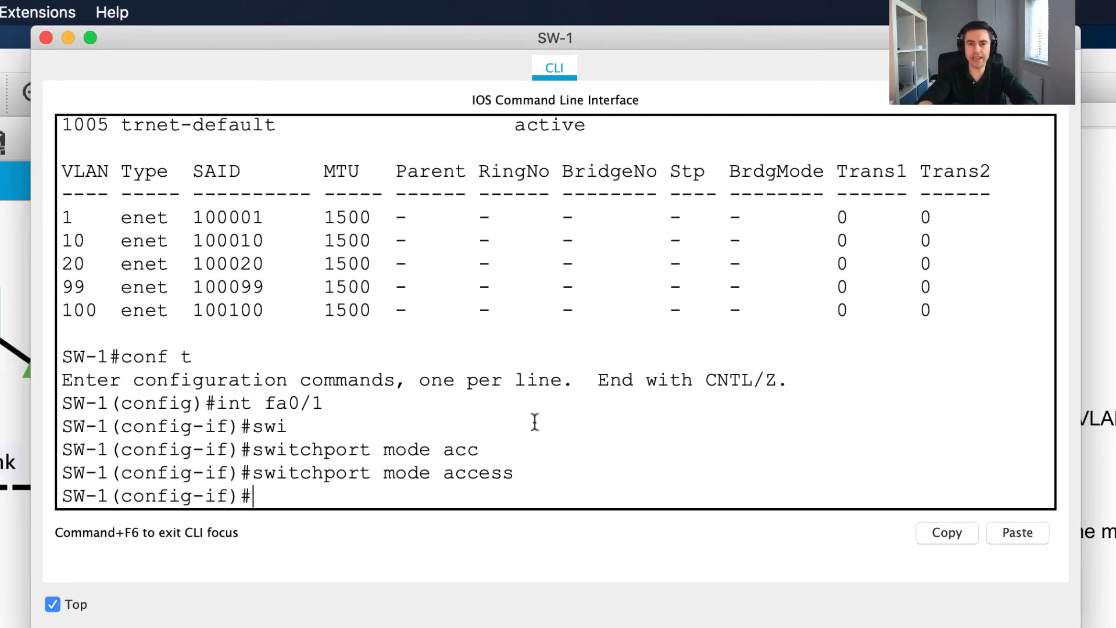
# - Enable port security on interface fa0/1 with switchport port-security
pyautogui.write('switchport po')
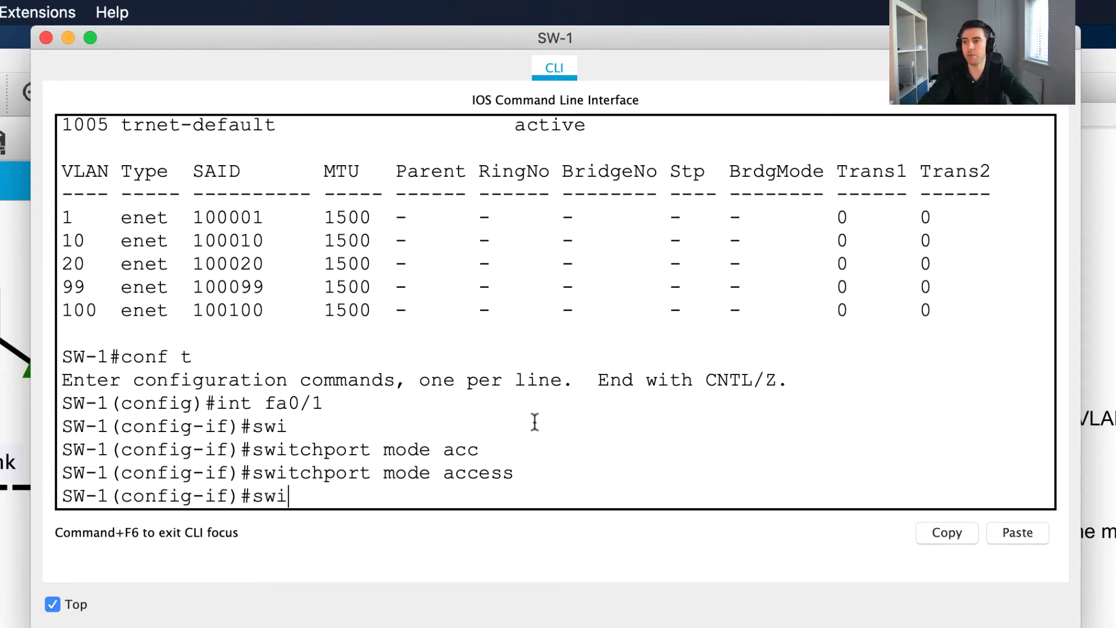
pyautogui.press('Tab')
pyautogui.write('por')
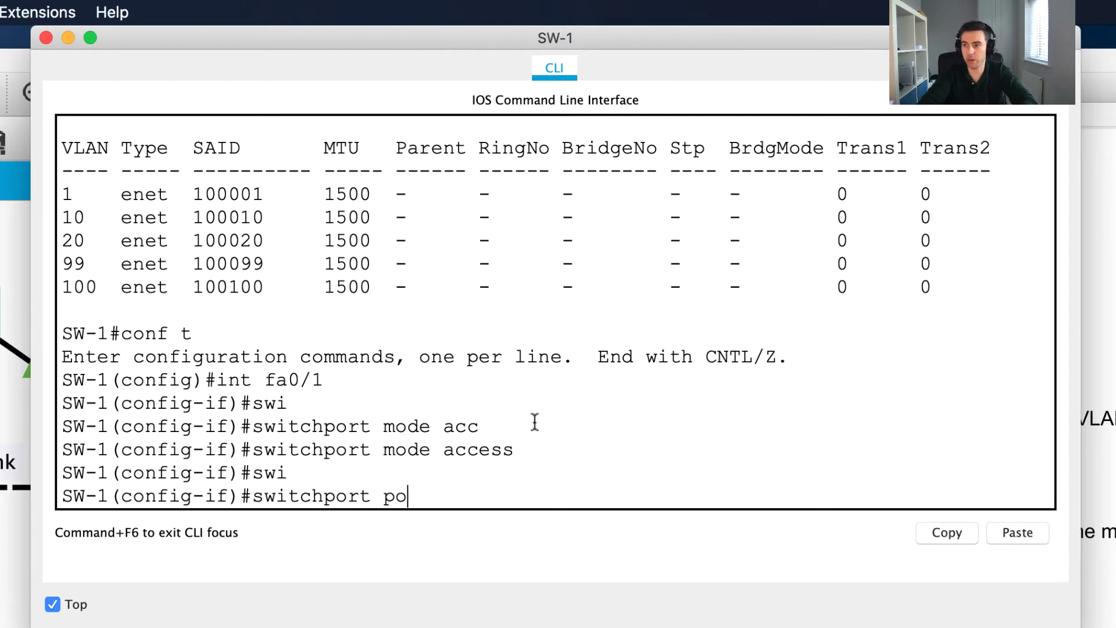
pyautogui.press('Tab')
pyautogui.press('Return')
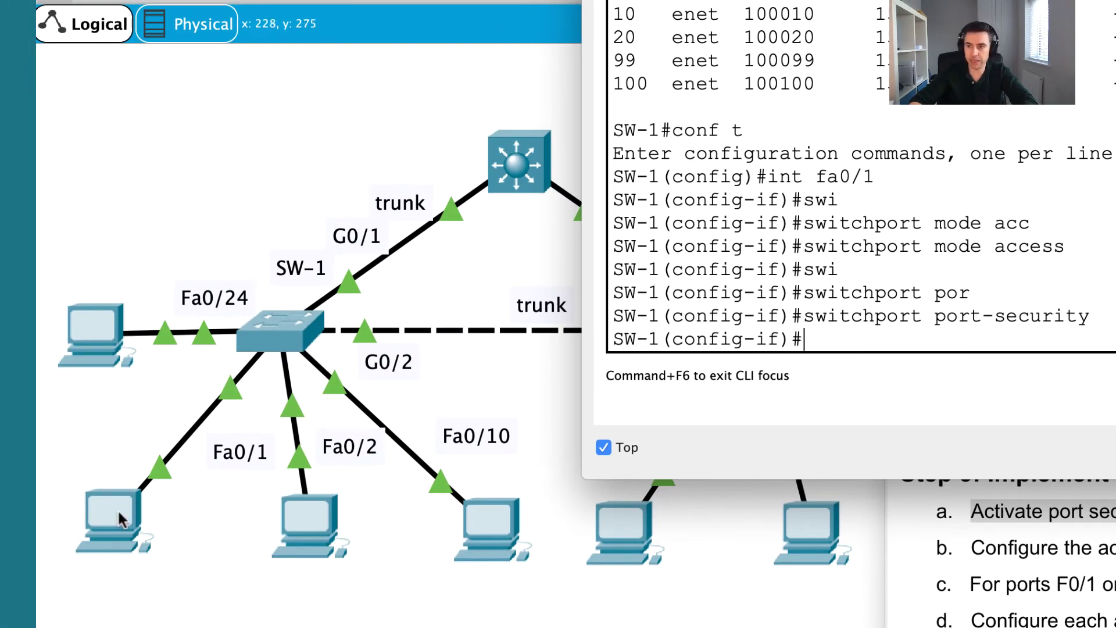
# - Run ipconfig /all in the Command Prompt of PC1, the computer connected to SW-1's Fa0/1 port
pyautogui.click(118, 509)
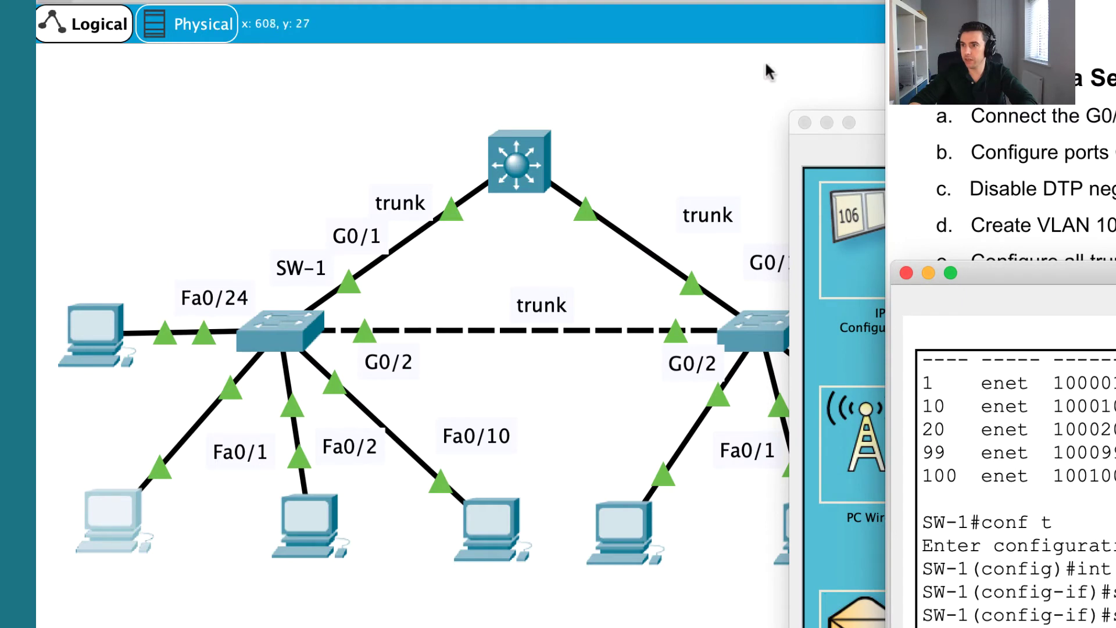
pyautogui.moveTo(877, 123); pyautogui.dragTo(465, 95)
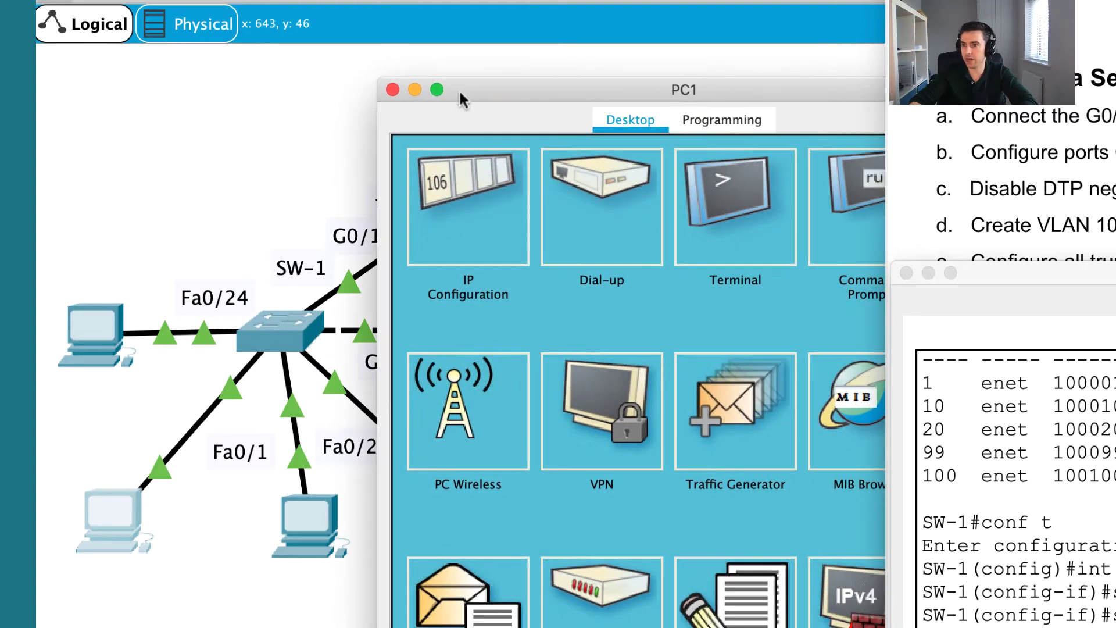
pyautogui.click(883, 187)
pyautogui.write('ipconfig /all')
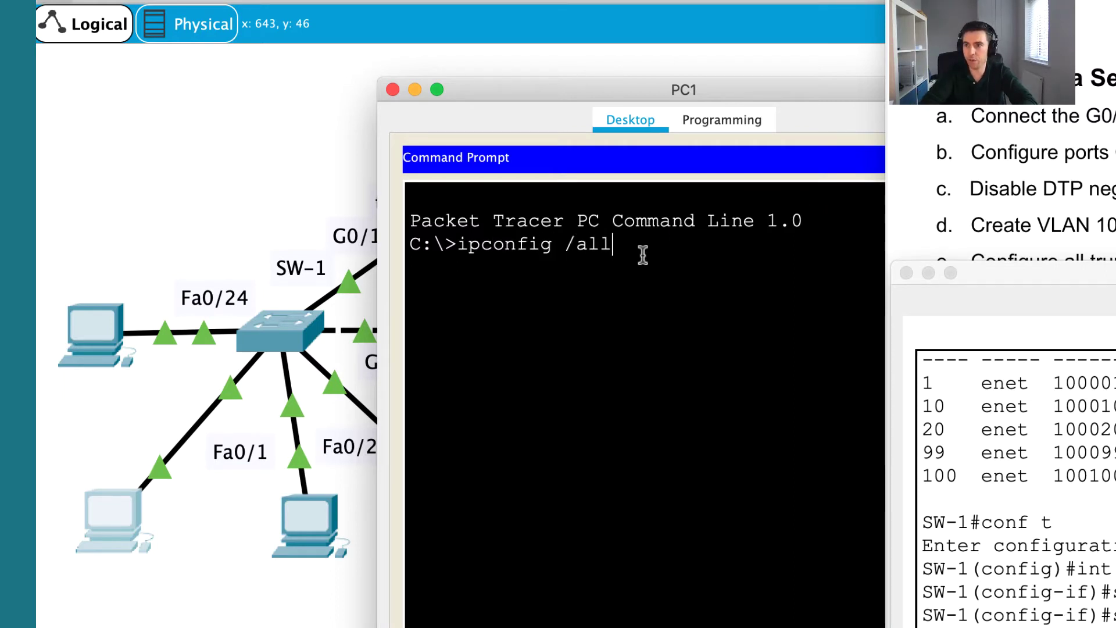
pyautogui.press('Return')
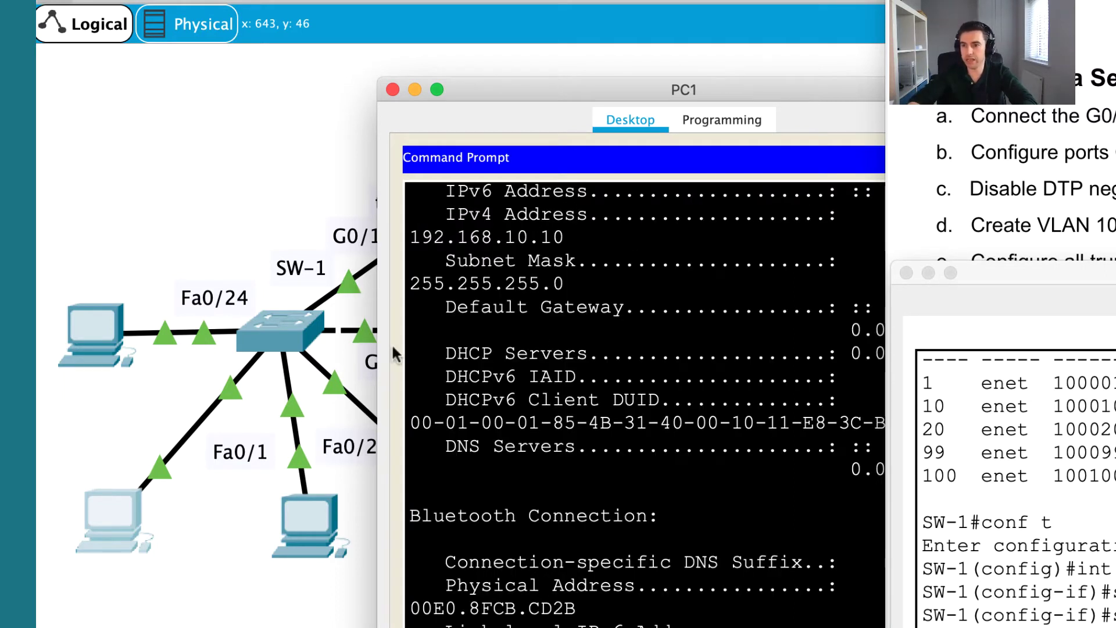
pyautogui.moveTo(372, 349); pyautogui.dragTo(87, 326)
pyautogui.scroll(5, 462, 337)
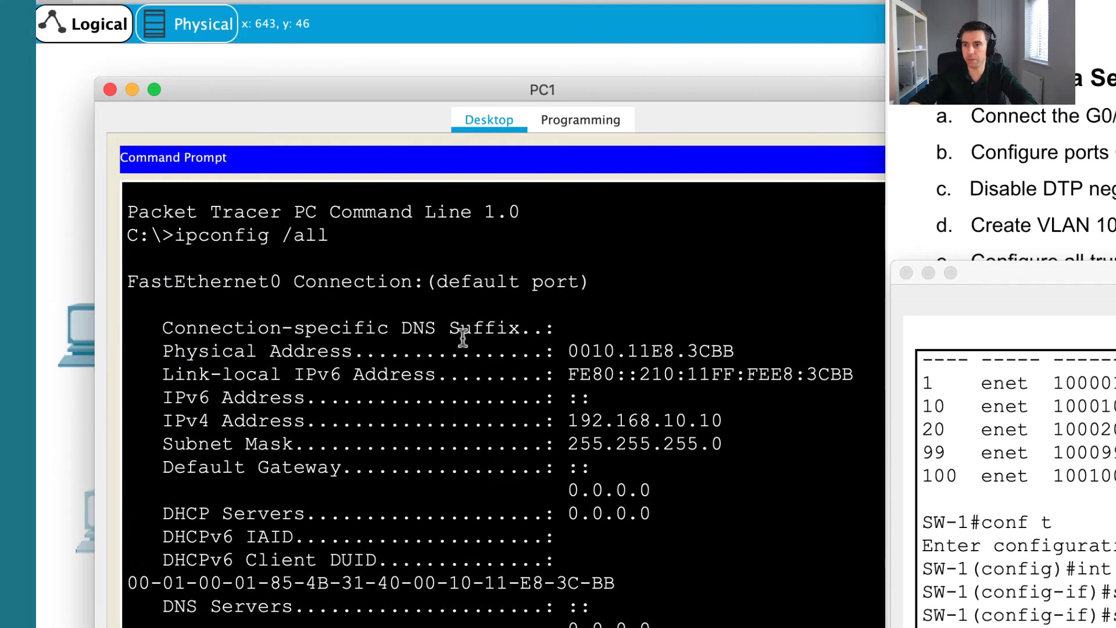
# - Copy the FastEthernet0 physical address from PC1's ipconfig output and close the PC1 window
pyautogui.moveTo(162, 351); pyautogui.dragTo(744, 354)
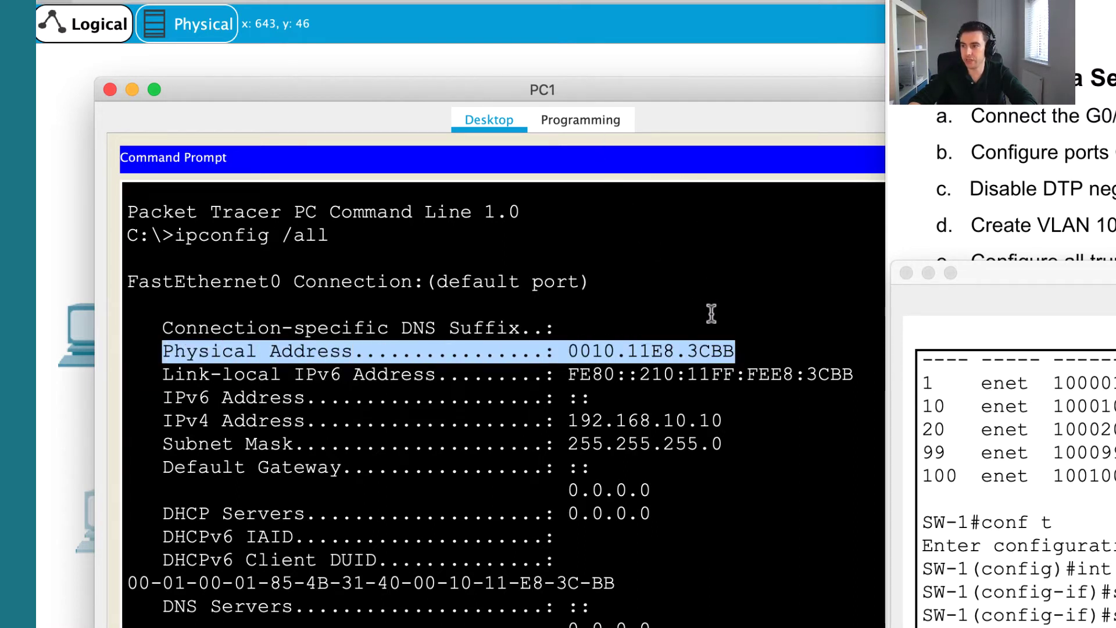
pyautogui.click(730, 348)
pyautogui.moveTo(732, 348); pyautogui.dragTo(571, 348)
pyautogui.rightClick(596, 349)
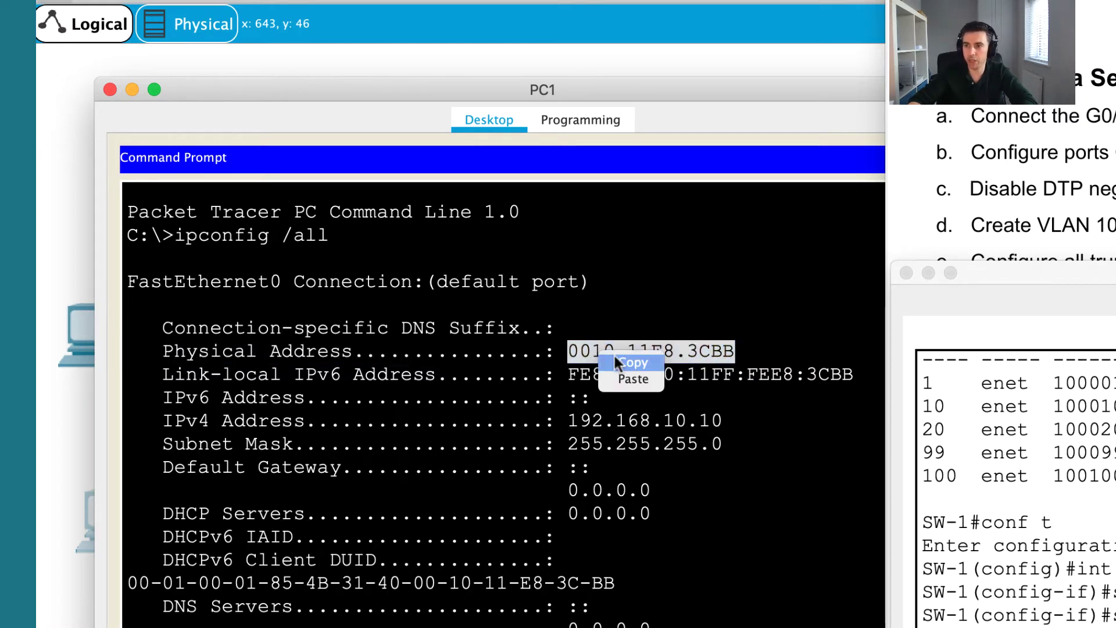
pyautogui.click(634, 363)
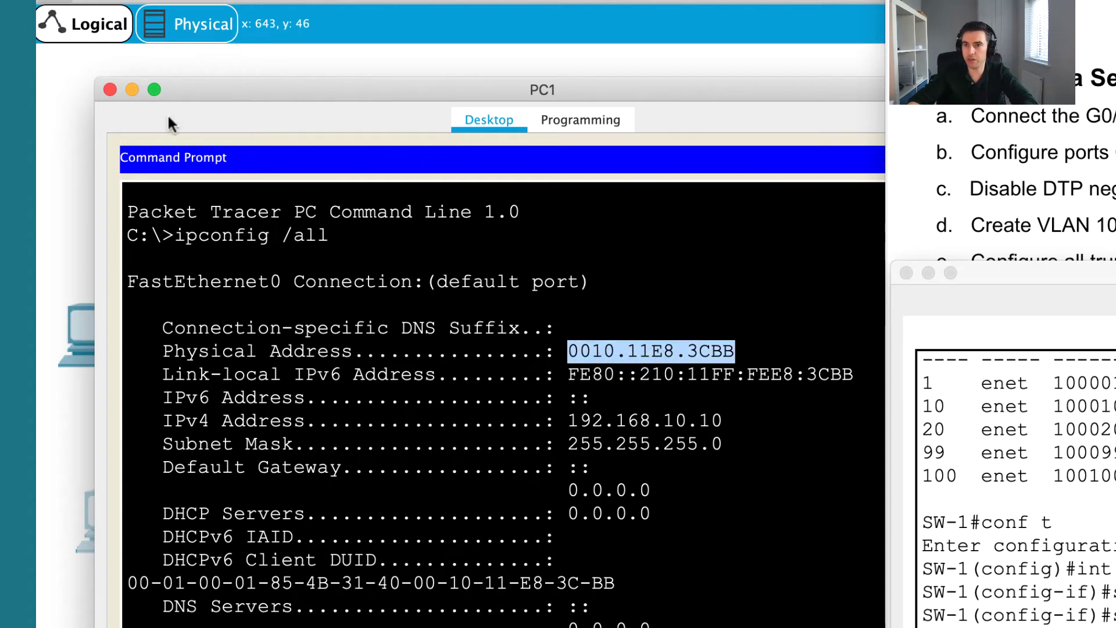
pyautogui.click(110, 90)
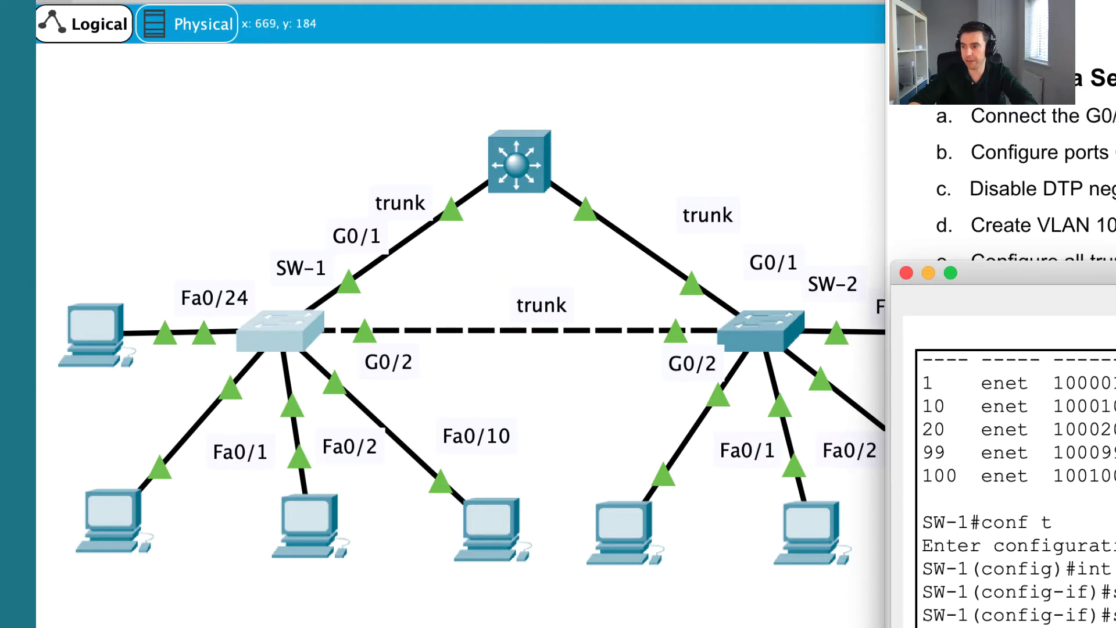
# - Statically assign the copied MAC address to SW-1's fa0/1 with switchport port-security mac-address 0010.11E8.3CBB
pyautogui.moveTo(1105, 273); pyautogui.dragTo(347, 50)
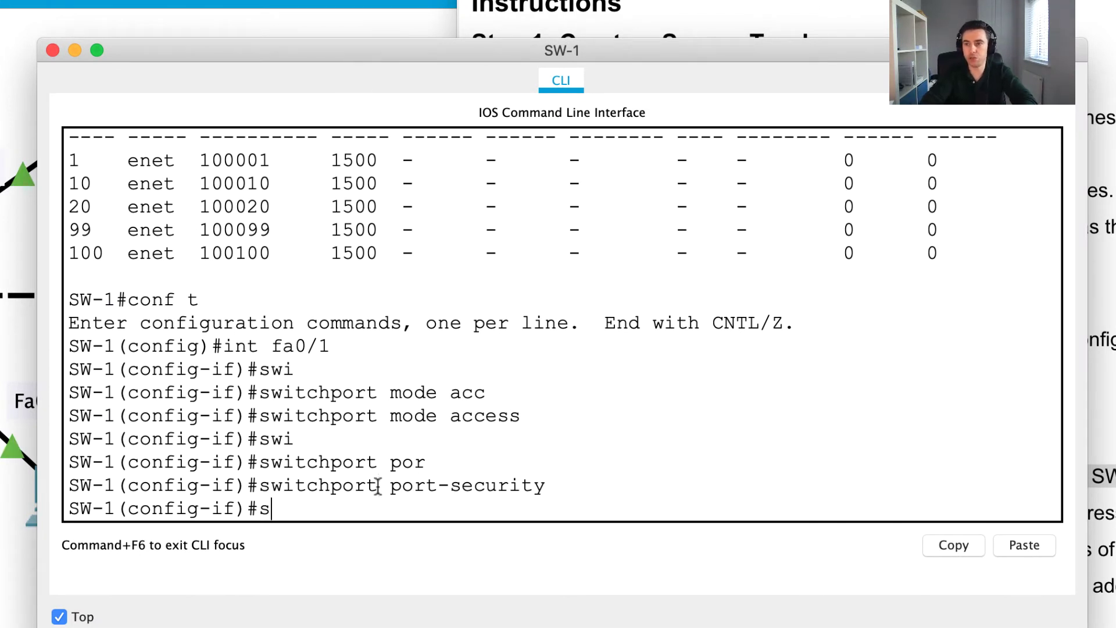
pyautogui.write('wi')
pyautogui.press('Tab')
pyautogui.write('por')
pyautogui.press('Tab')
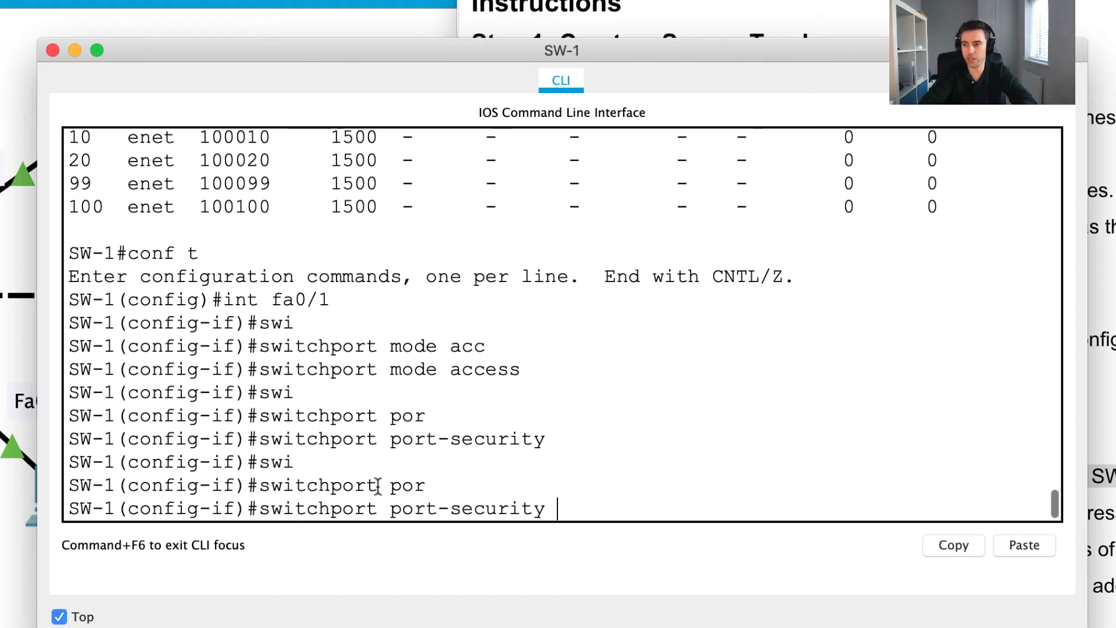
pyautogui.write('mac')
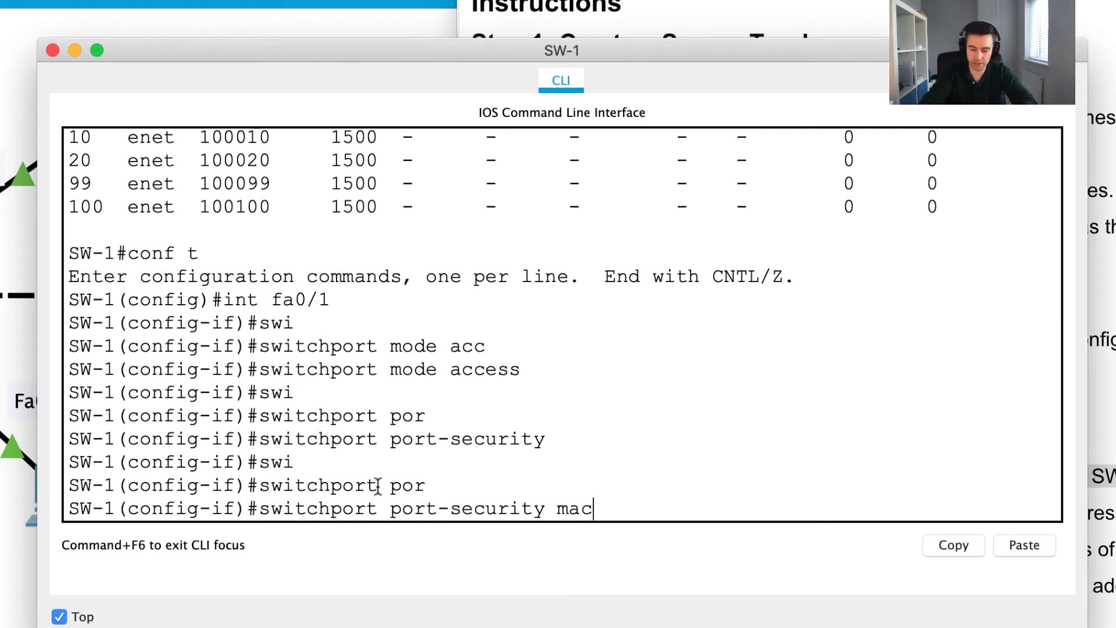
pyautogui.press('Tab')
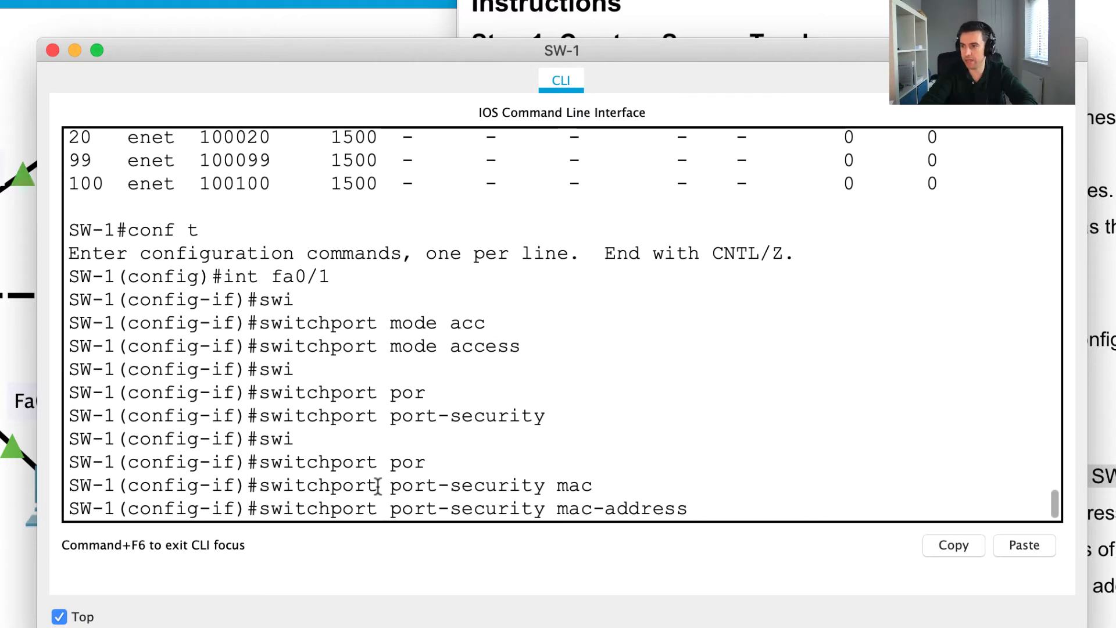
pyautogui.click(1025, 546)
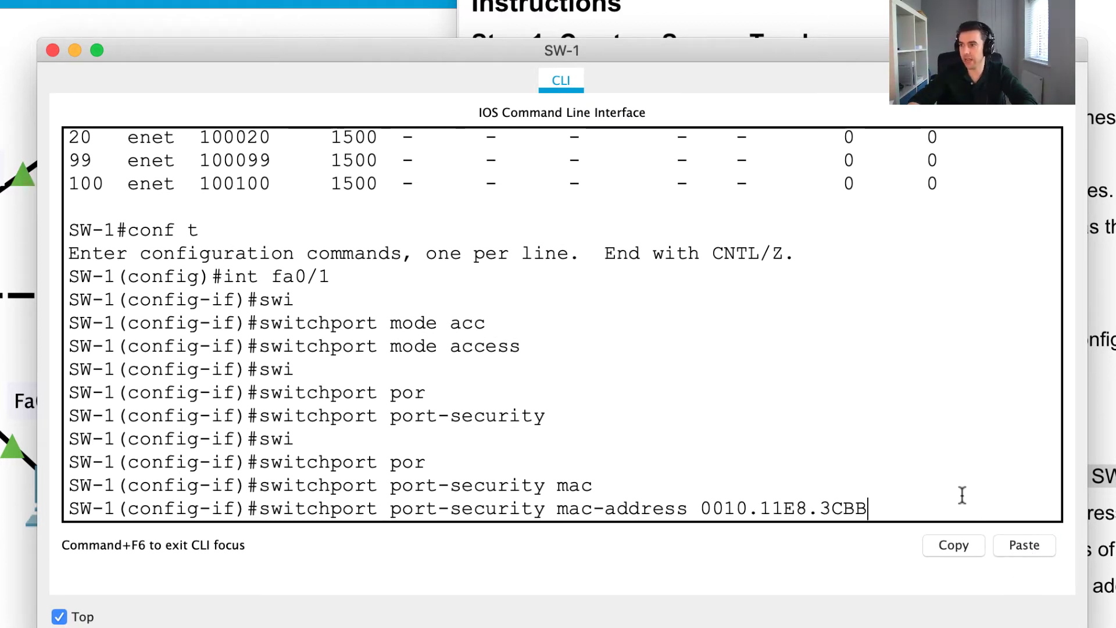
pyautogui.press('Return')
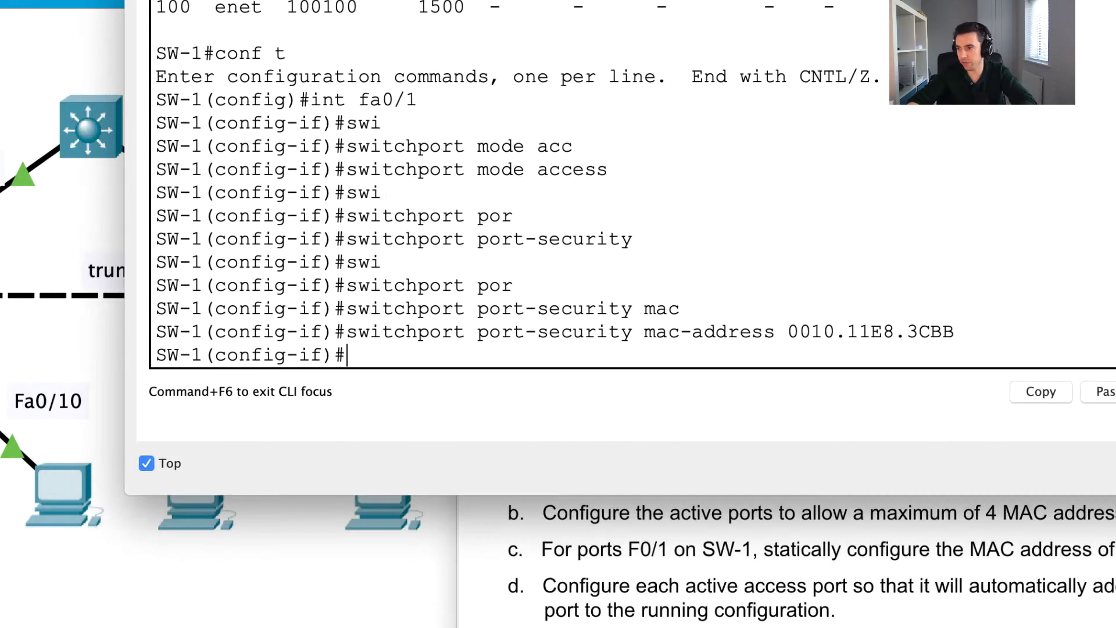
# - Limit fa0/1 to four learned MAC addresses with switchport port-security maximum 4
pyautogui.moveTo(808, 3); pyautogui.dragTo(813, 0)
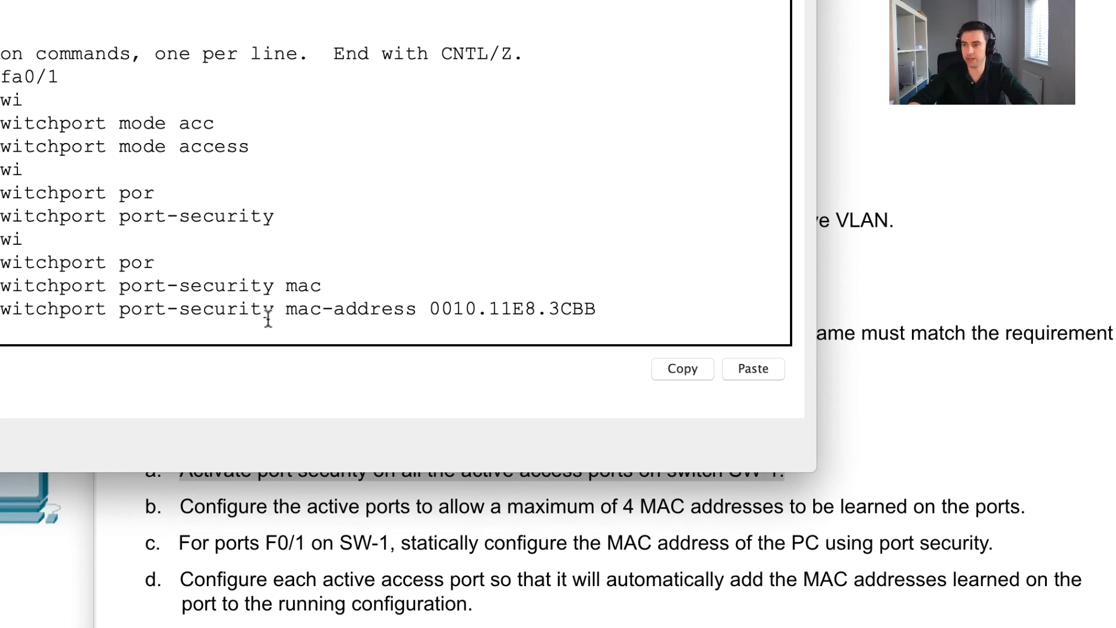
pyautogui.write('swi')
pyautogui.press('Tab')
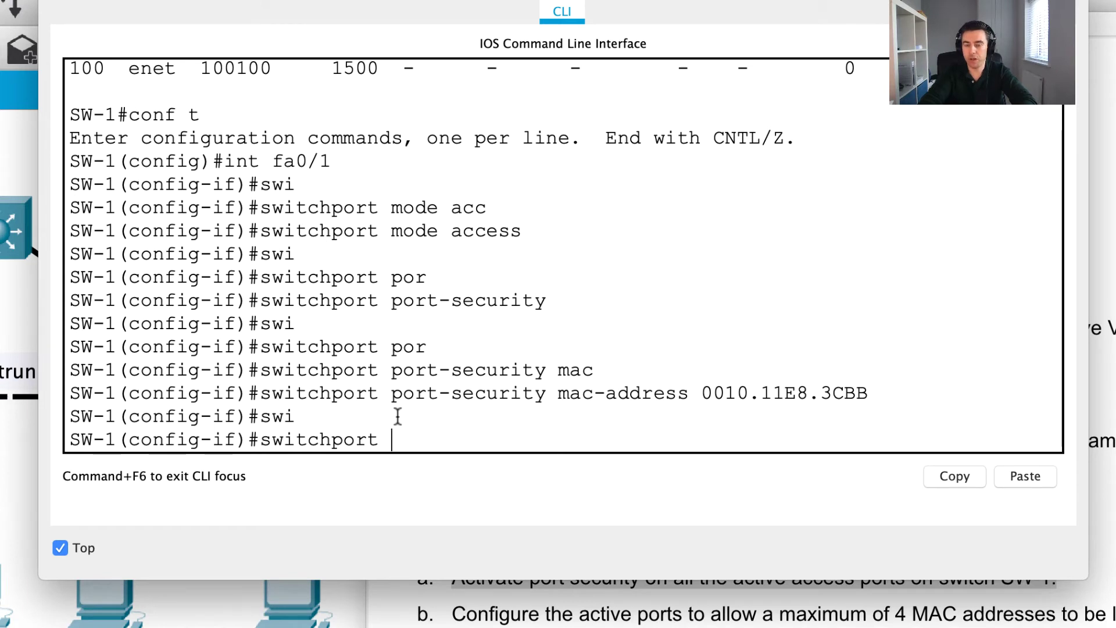
pyautogui.write('por')
pyautogui.press('Tab')
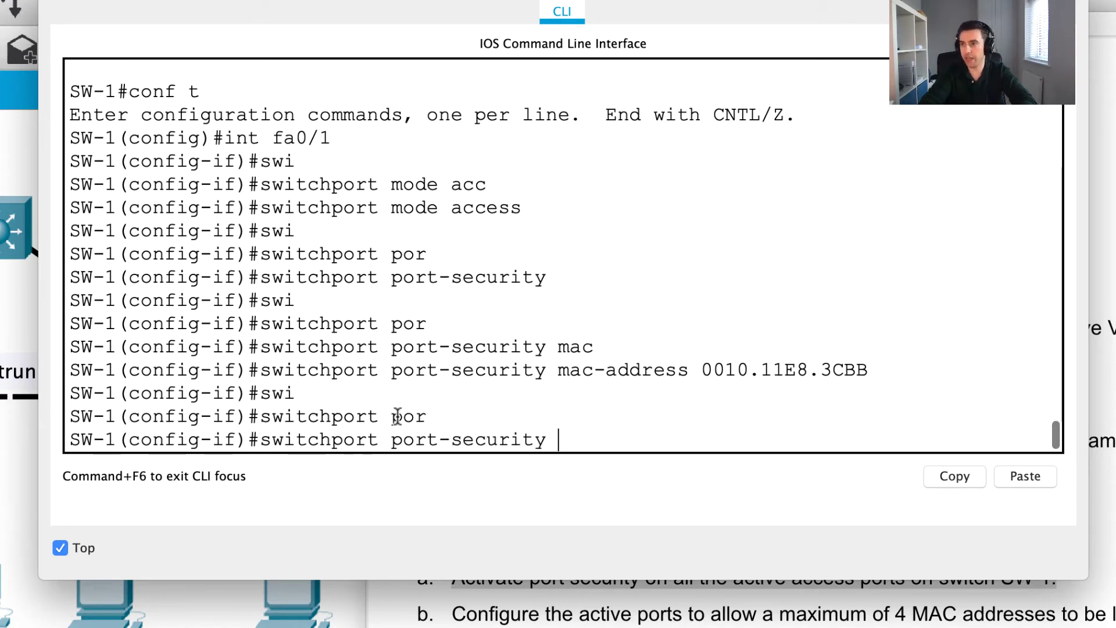
pyautogui.write('max')
pyautogui.press('Tab')
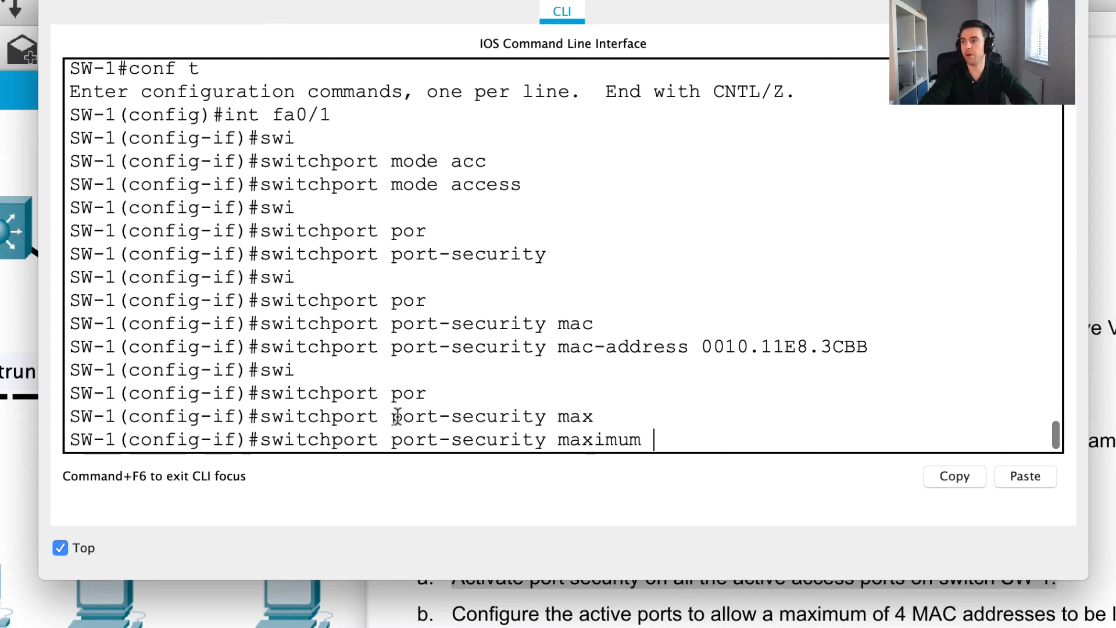
pyautogui.write('4')
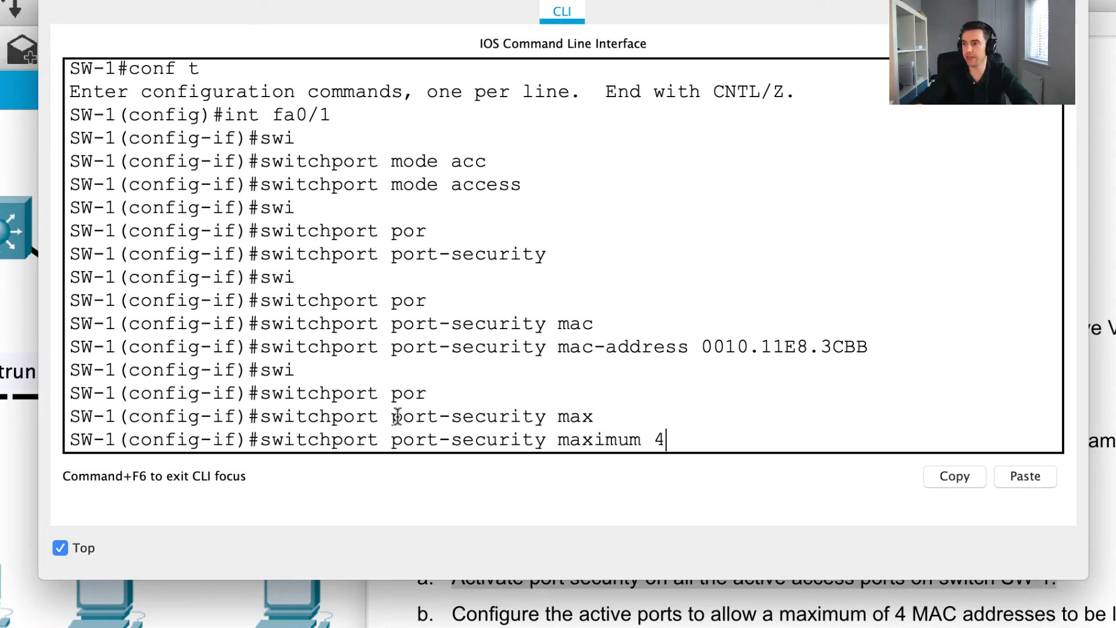
pyautogui.press('Return')
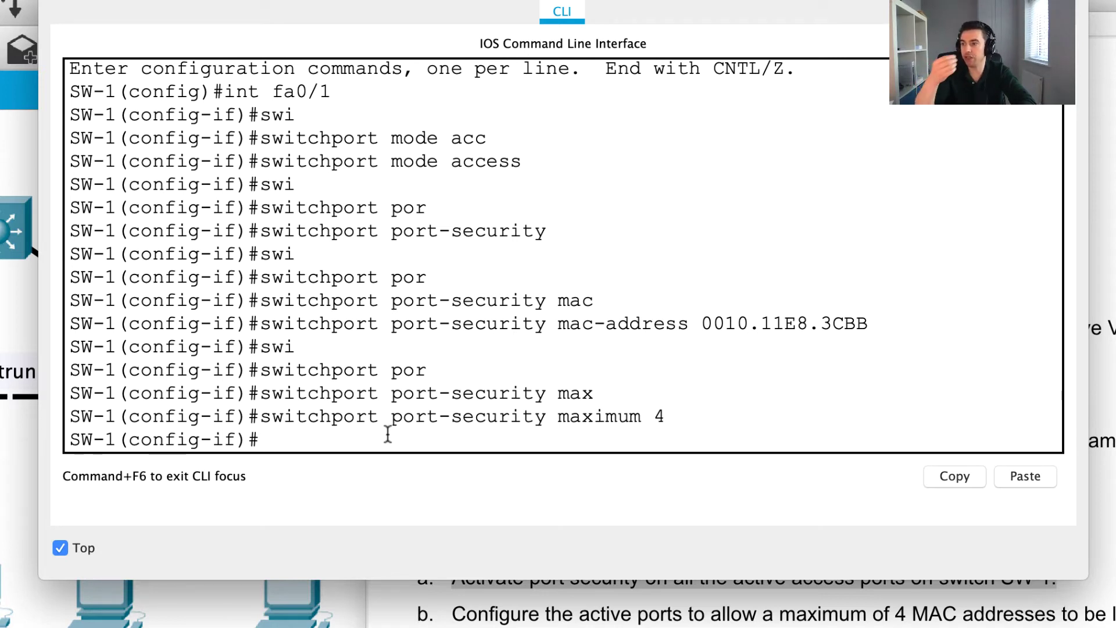
# - Set fa0/1's port security violation mode to restrict with switchport port-security violation restrict
pyautogui.write('swi')
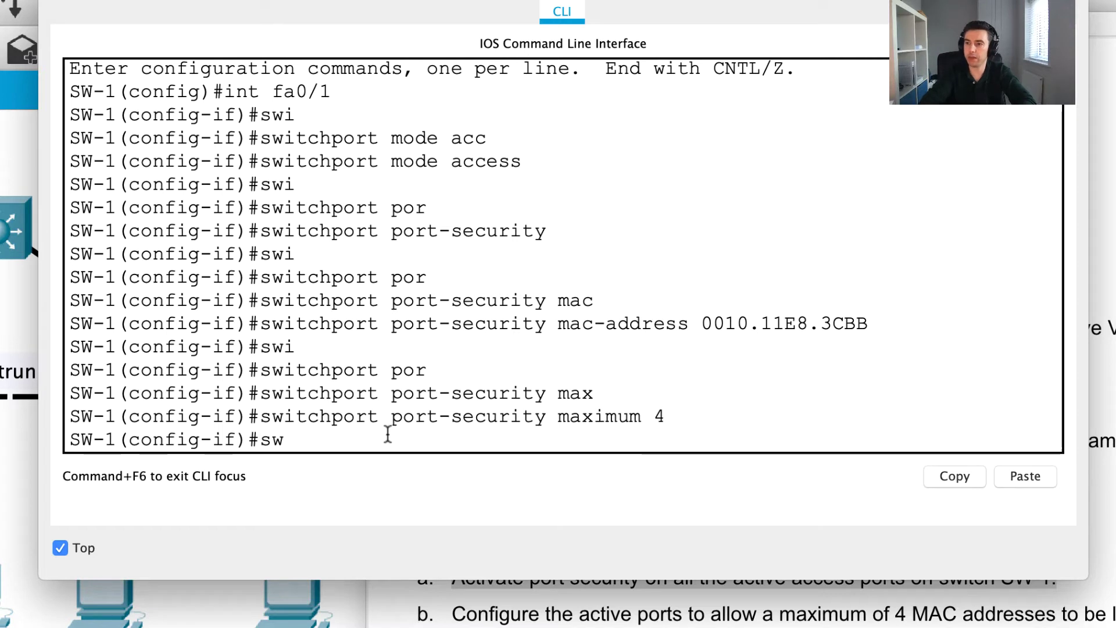
pyautogui.press('Tab')
pyautogui.write('vi')
pyautogui.press('Tab')
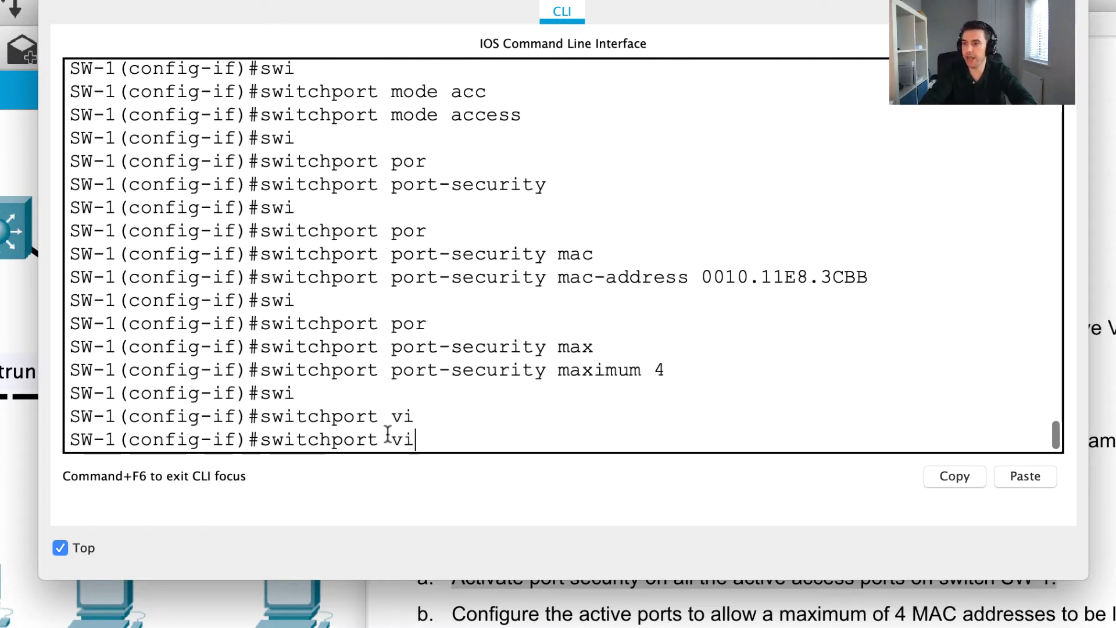
pyautogui.press('BackSpace')
pyautogui.press('BackSpace')
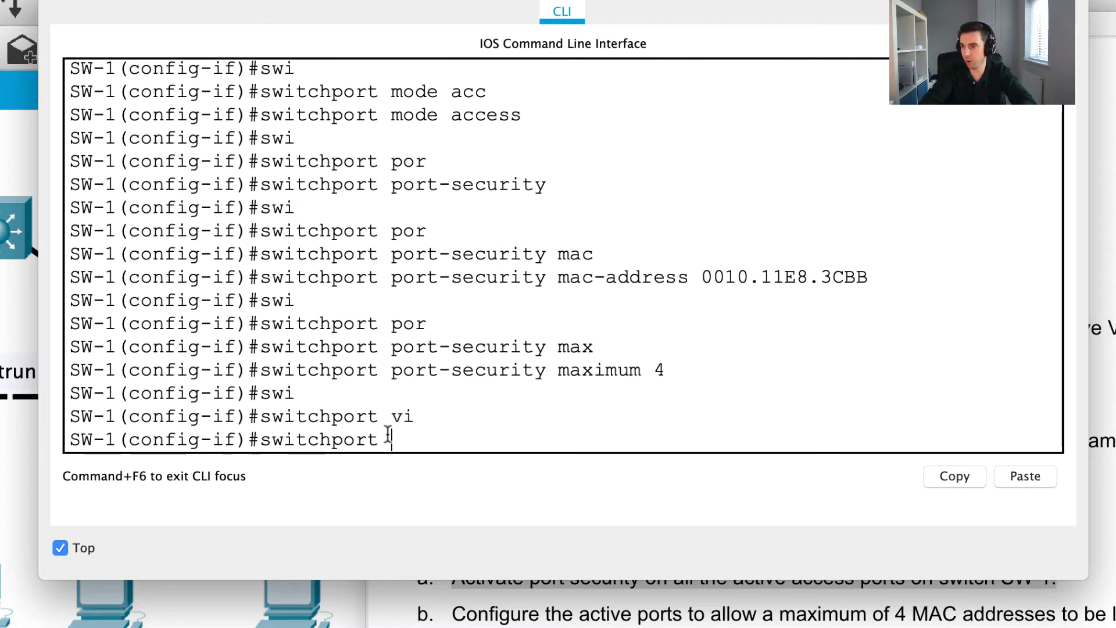
pyautogui.write('por')
pyautogui.press('Tab')
pyautogui.write('vi')
pyautogui.press('Tab')
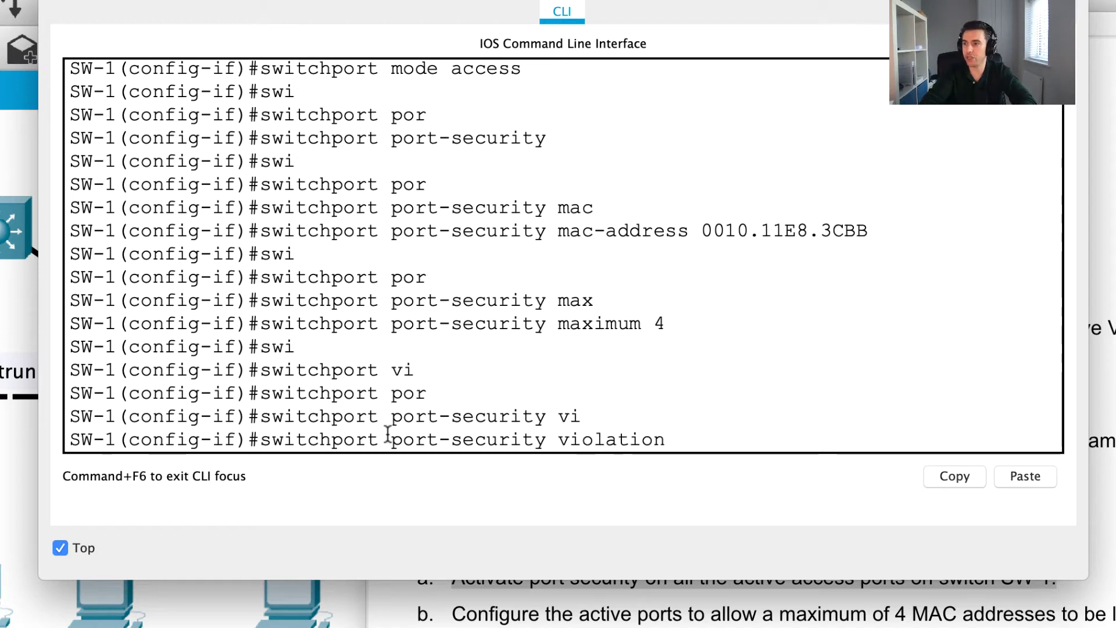
pyautogui.write('re')
pyautogui.press('Tab')
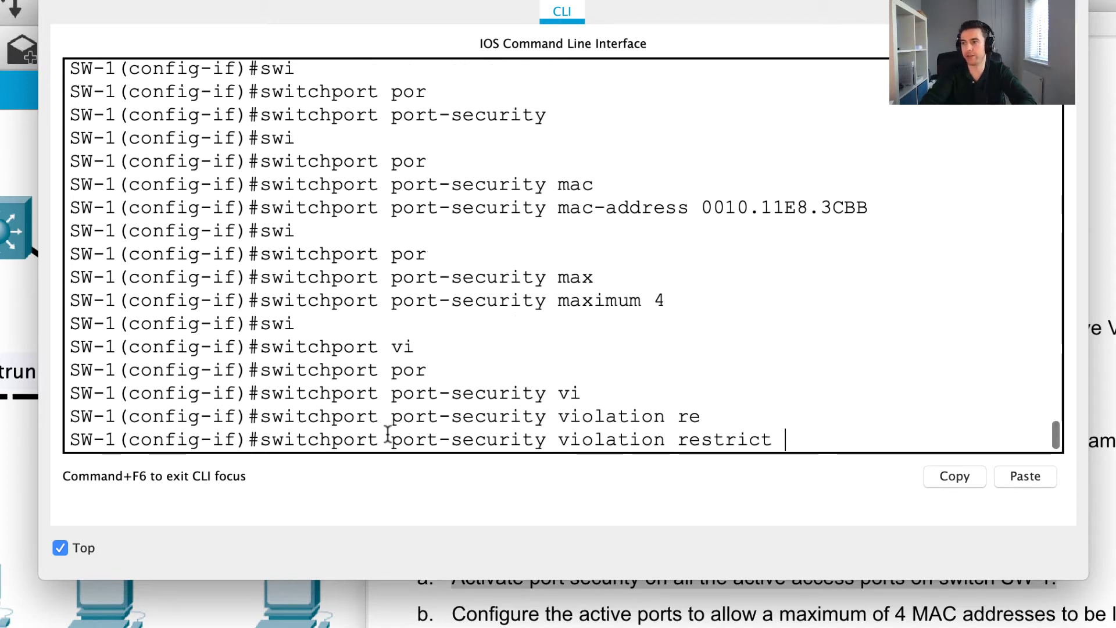
pyautogui.press('Return')
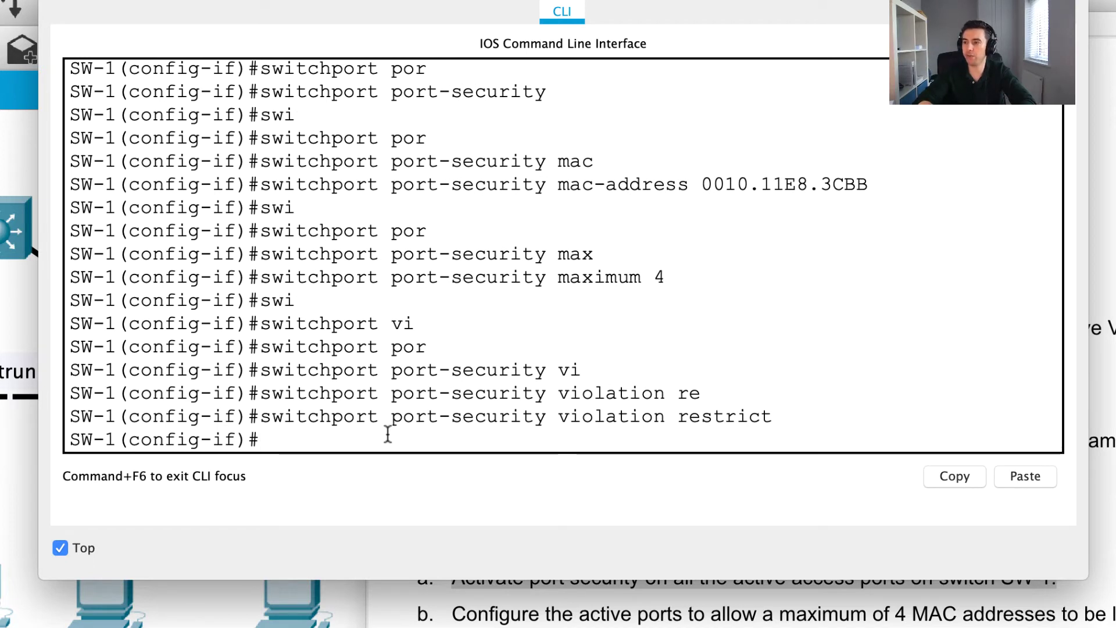
# - Make fa0/1 add learned MAC addresses to the running configuration with switchport port-security mac-address sticky, checking the available options with ? on the way
pyautogui.scroll(2, 459, 588)
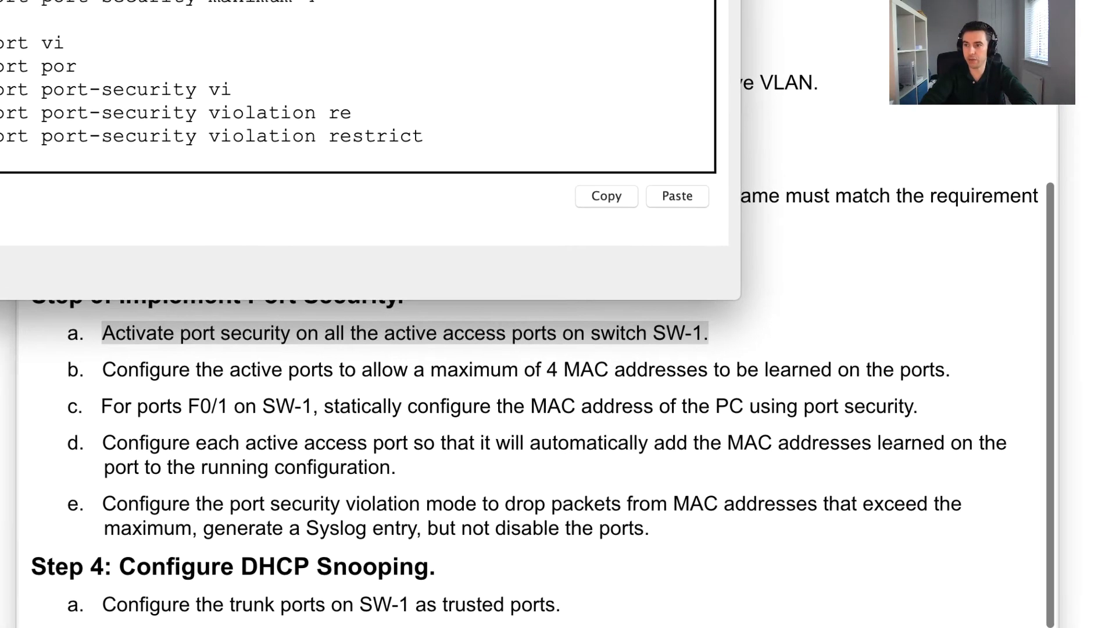
pyautogui.write('swit')
pyautogui.press('Tab')
pyautogui.write('por')
pyautogui.press('Tab')
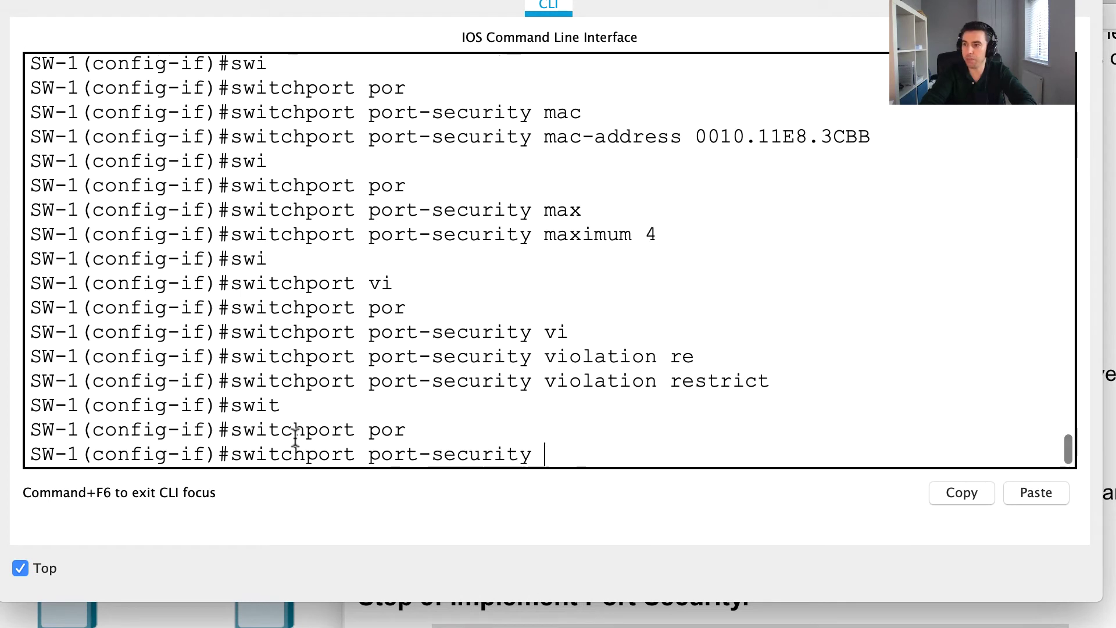
pyautogui.write('?')
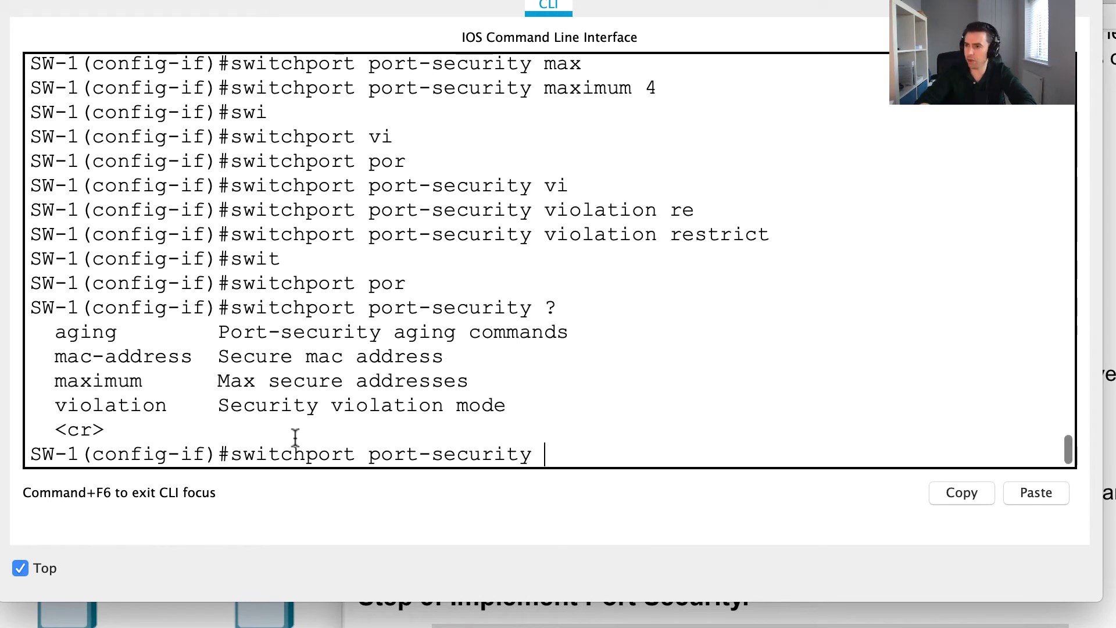
pyautogui.write('mac')
pyautogui.press('Tab')
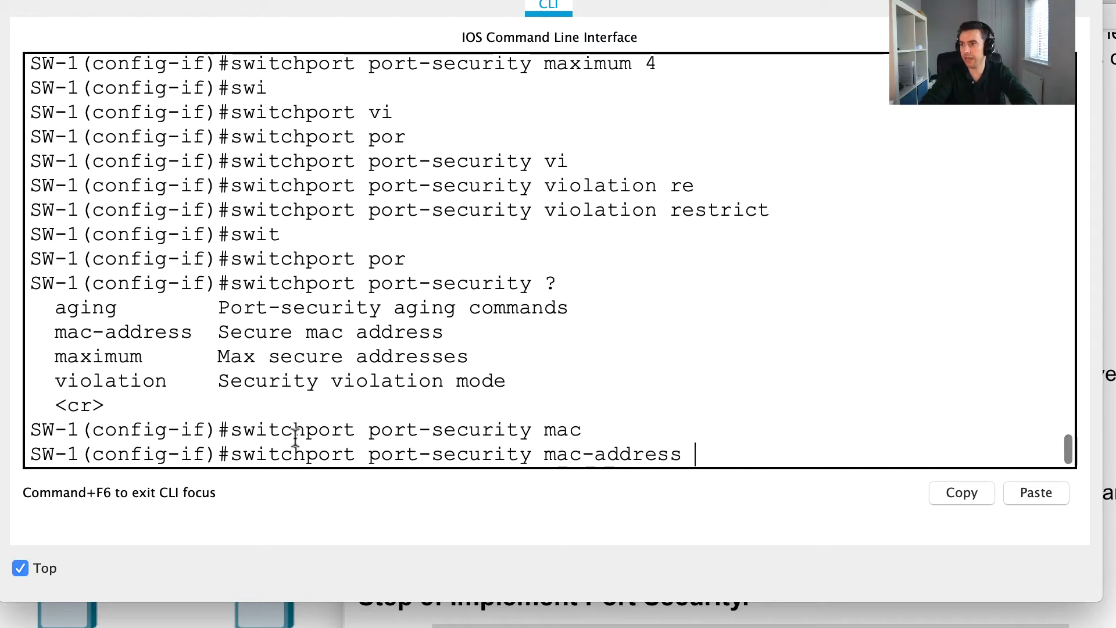
pyautogui.write('?')
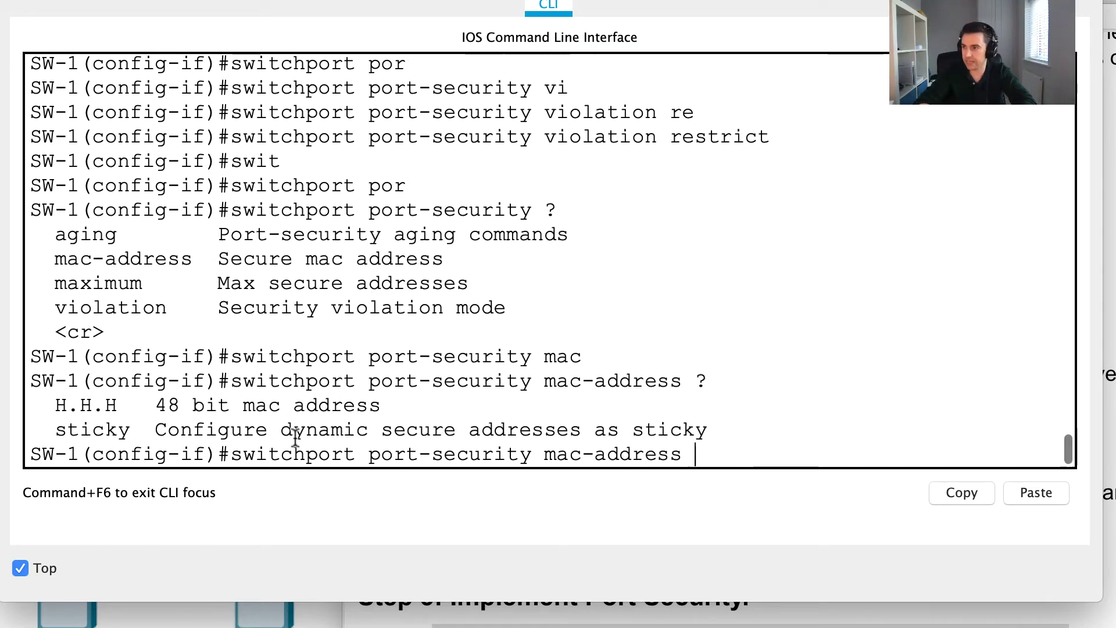
pyautogui.write('sti')
pyautogui.press('Tab')
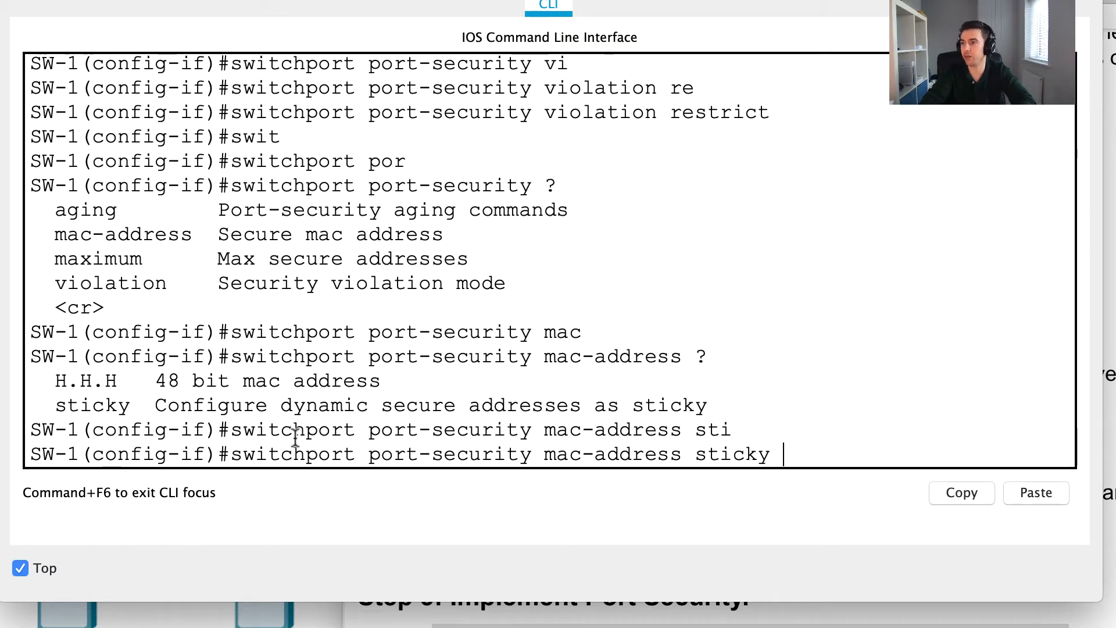
pyautogui.press('Return')
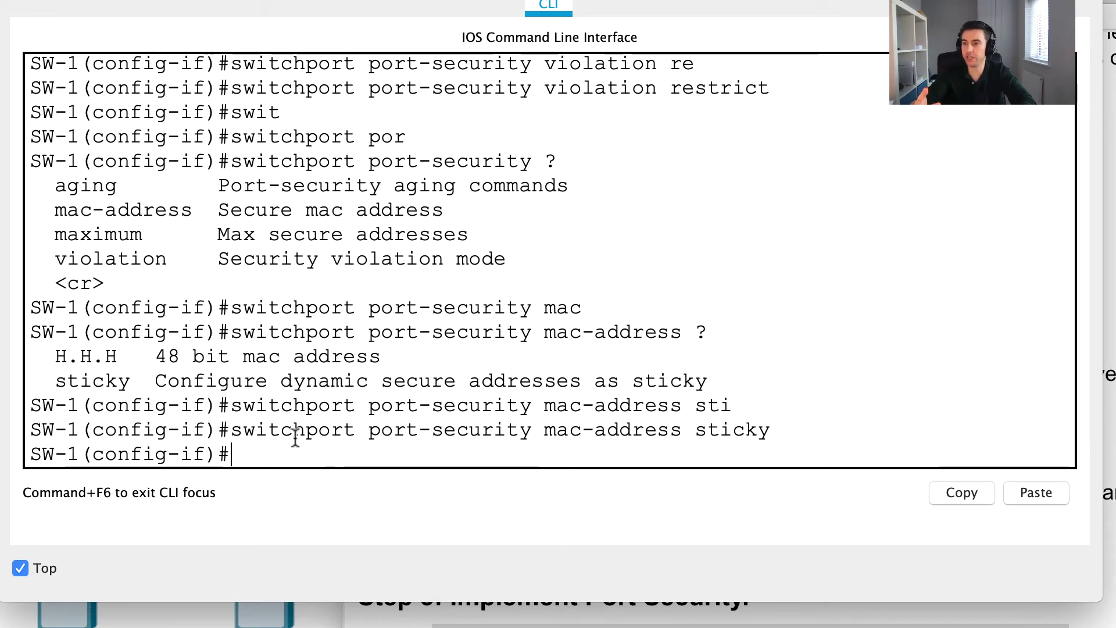
# - Leave configuration mode on SW-1 and run show vlan to examine which access ports are assigned to the active VLANs
pyautogui.write('xit')
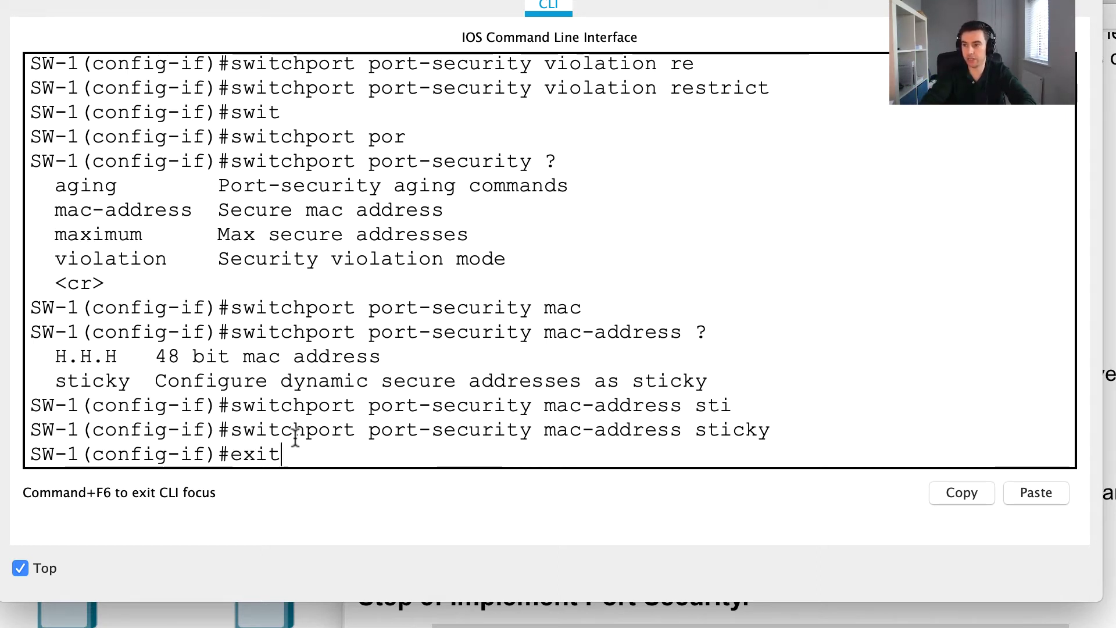
pyautogui.press('Return')
pyautogui.press('Return')
pyautogui.write('exit')
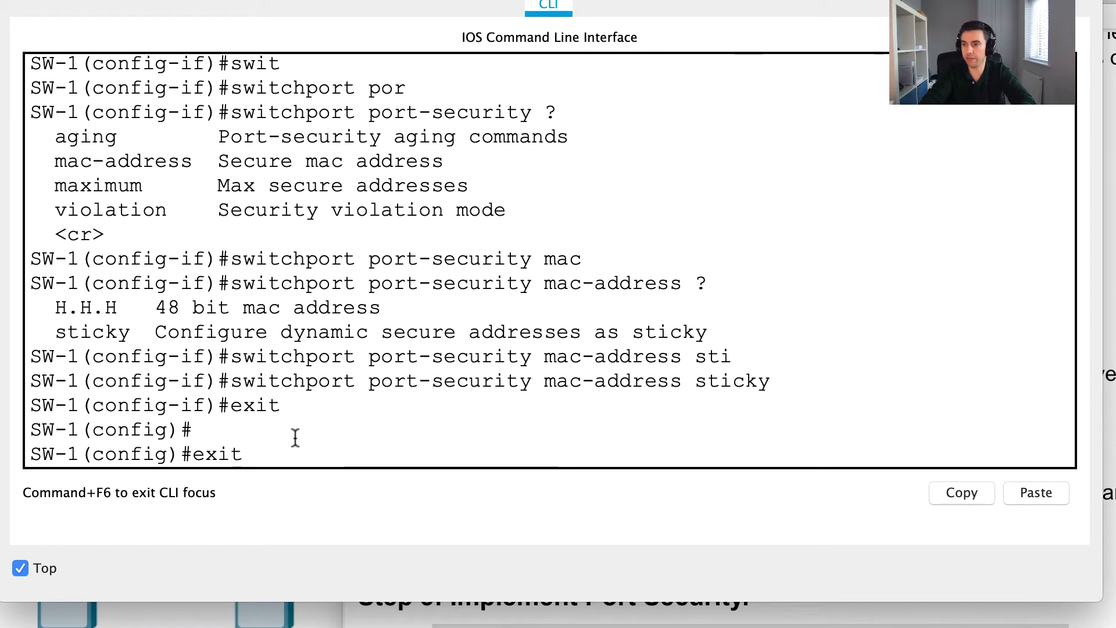
pyautogui.press('Return')
pyautogui.press('Return')
pyautogui.write('show vl')
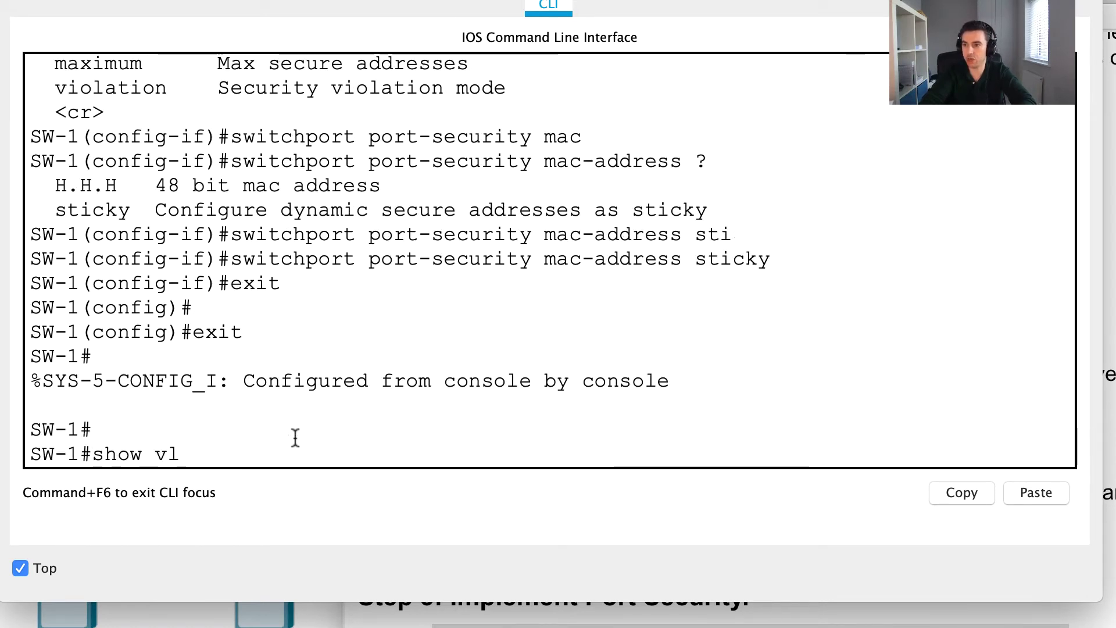
pyautogui.write('an')
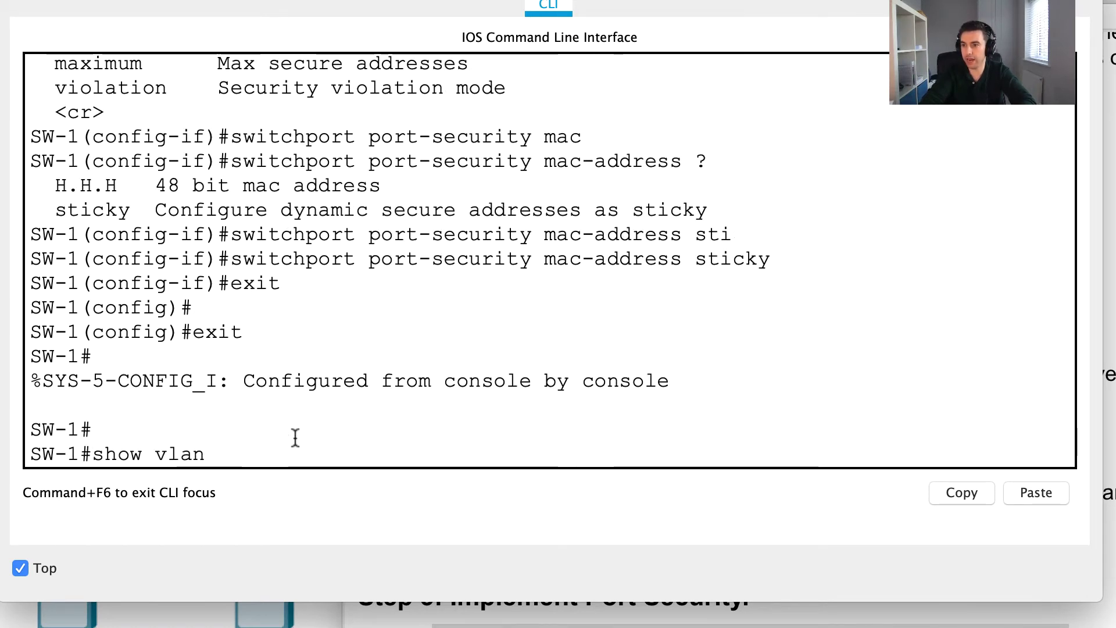
pyautogui.press('Return')
pyautogui.scroll(3, 377, 281)
pyautogui.scroll(5, 377, 281)
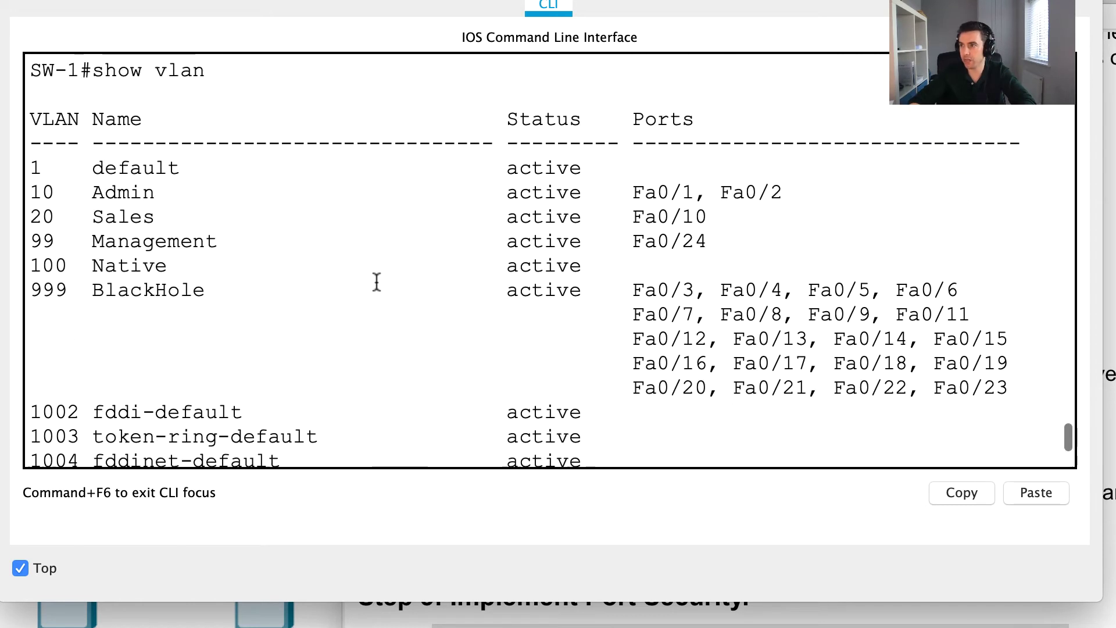
pyautogui.moveTo(720, 206); pyautogui.dragTo(789, 204)
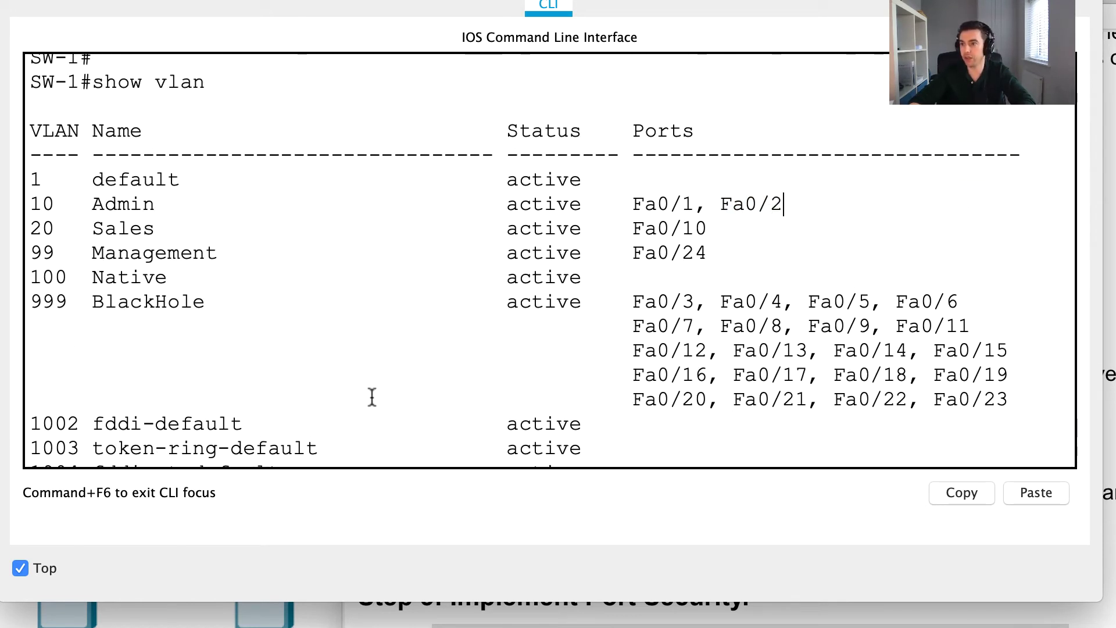
pyautogui.scroll(-7, 372, 395)
pyautogui.press('Return')
pyautogui.press('Return')
pyautogui.write('int fa0')
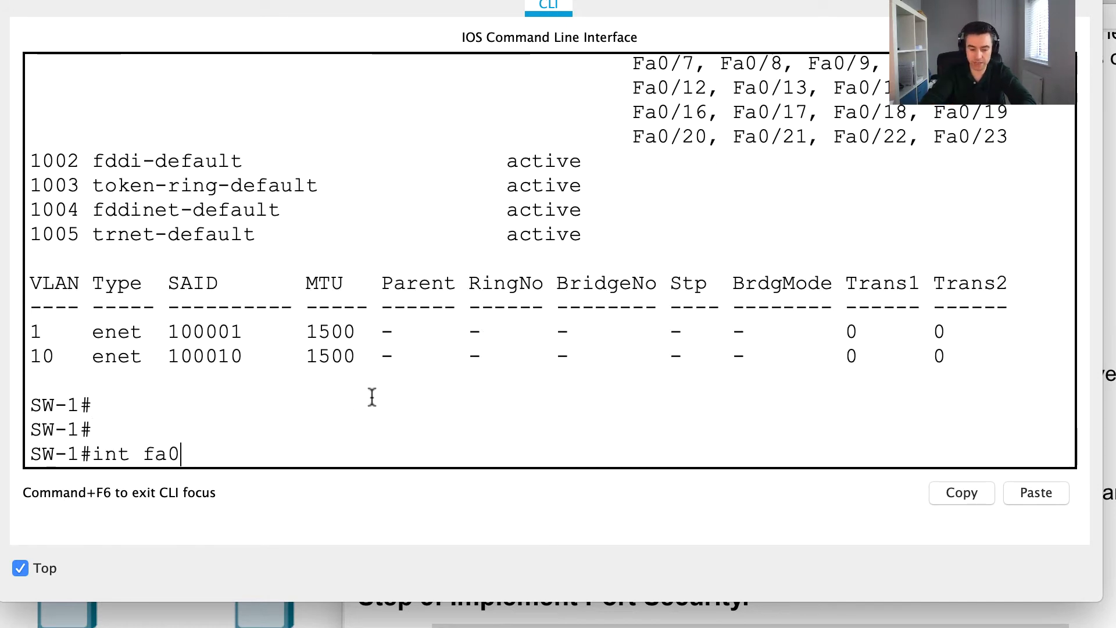
pyautogui.write('2')
pyautogui.press('Return')
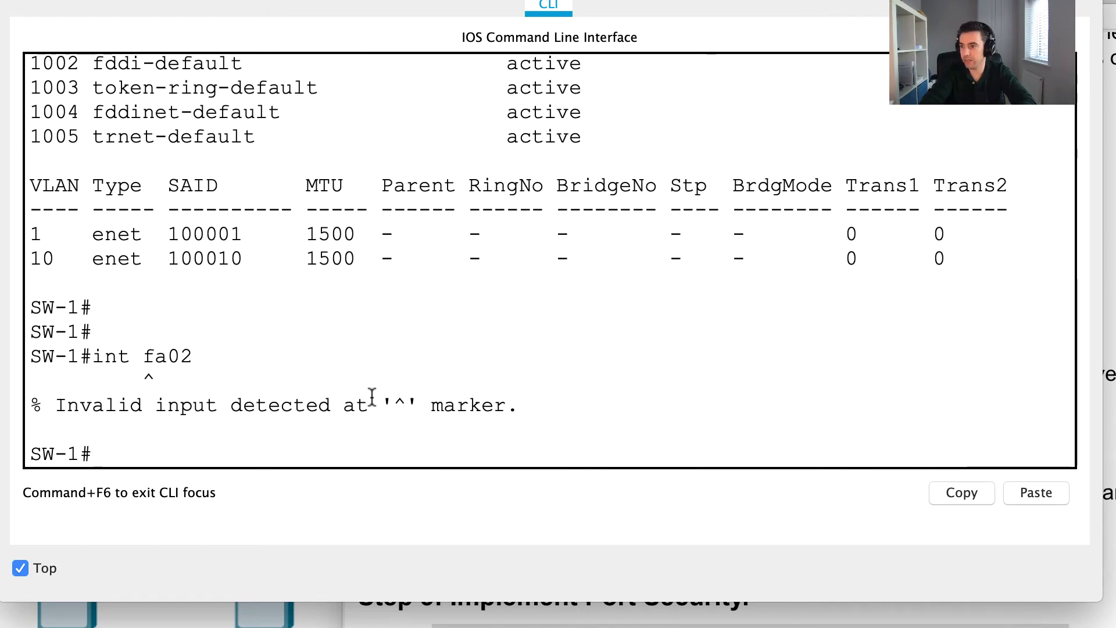
# - Enter global configuration mode with conf t and set interface fa0/2 to access mode
pyautogui.write('conf t')
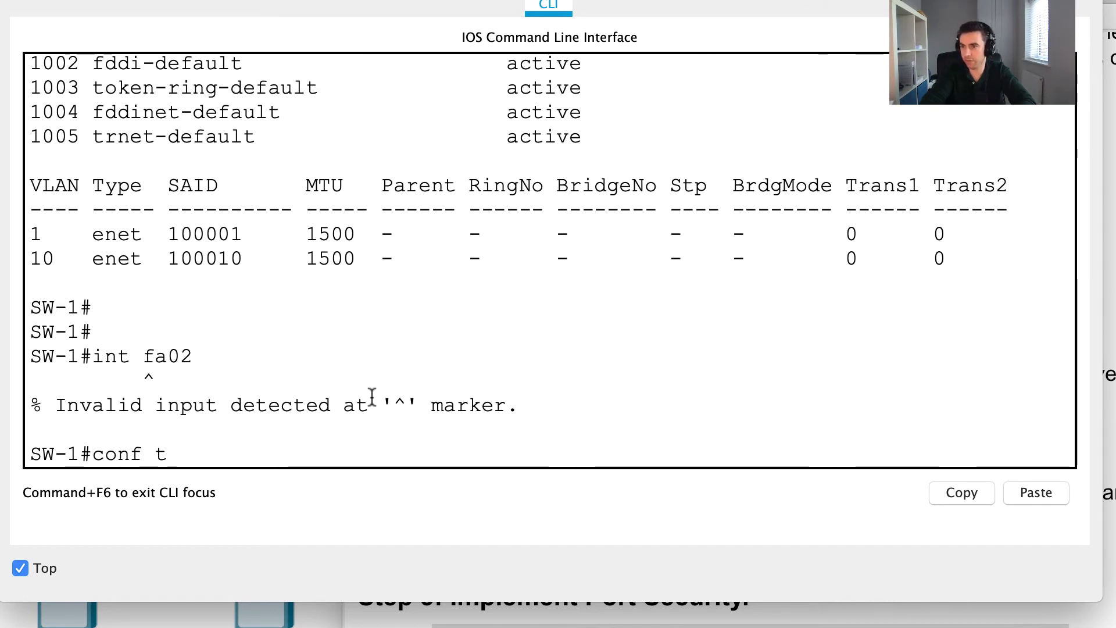
pyautogui.press('Return')
pyautogui.write('int fa0')
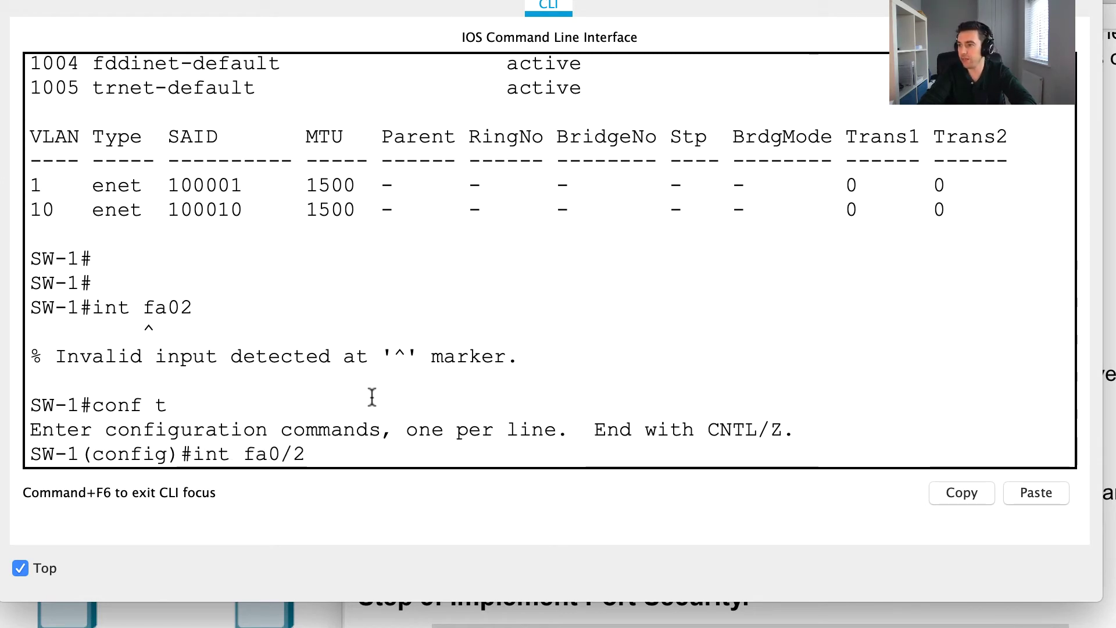
pyautogui.write('/2')
pyautogui.press('Return')
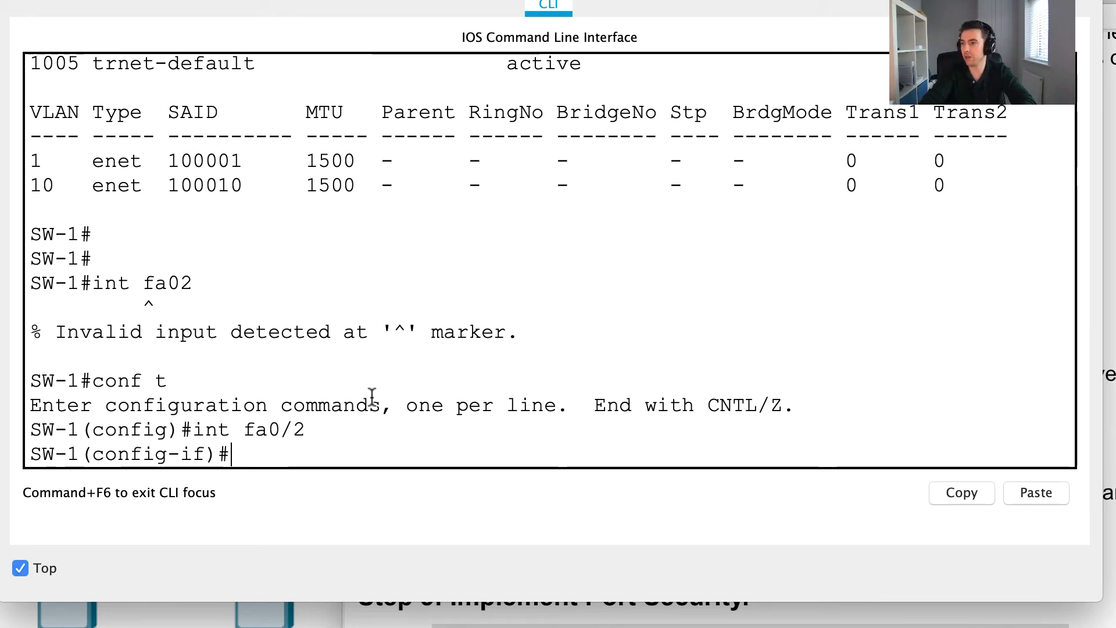
pyautogui.write('sw')
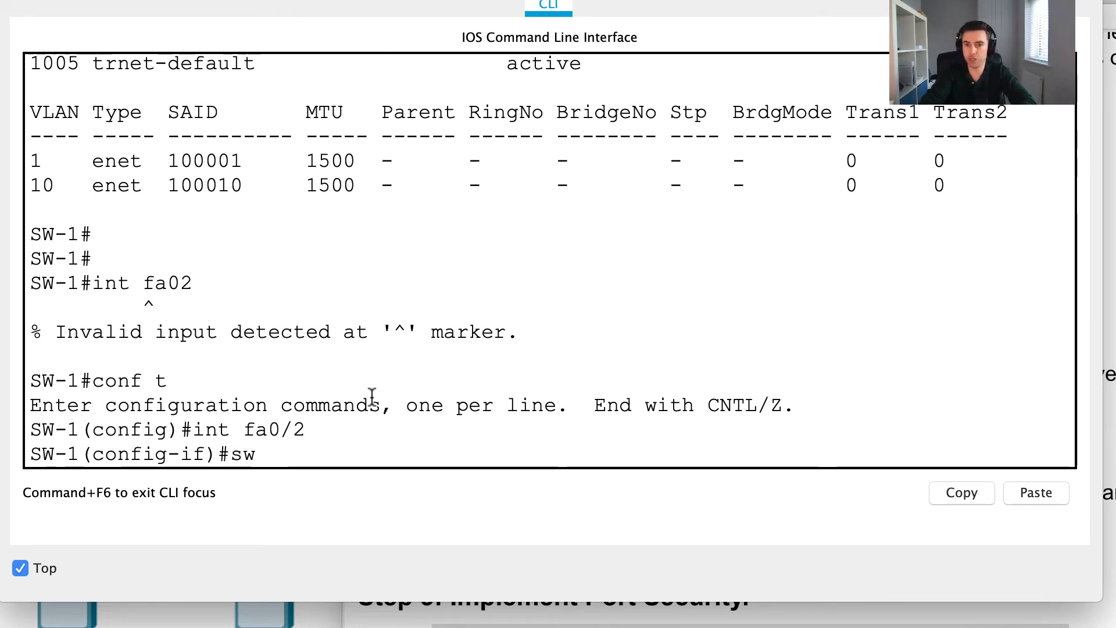
pyautogui.write('i')
pyautogui.press('Tab')
pyautogui.write('mod')
pyautogui.press('Tab')
pyautogui.write('a')
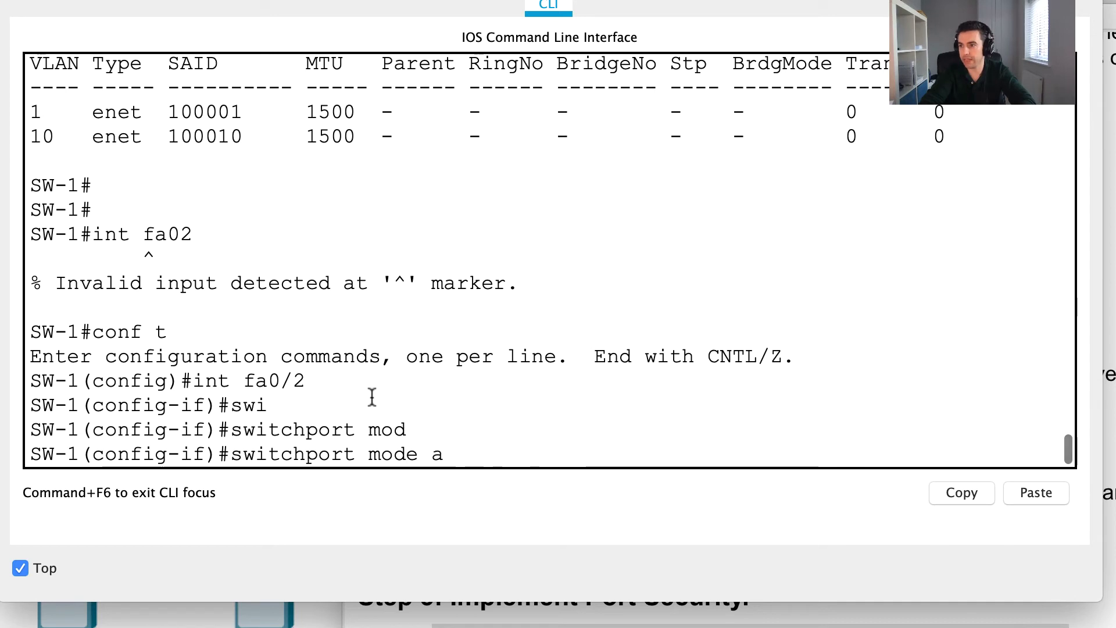
pyautogui.write('cc')
pyautogui.press('Return')
# - Activate port security on fa0/2 with switchport port-security
pyautogui.write('swi')
pyautogui.press('Tab')
pyautogui.write('por')
pyautogui.press('Tab')
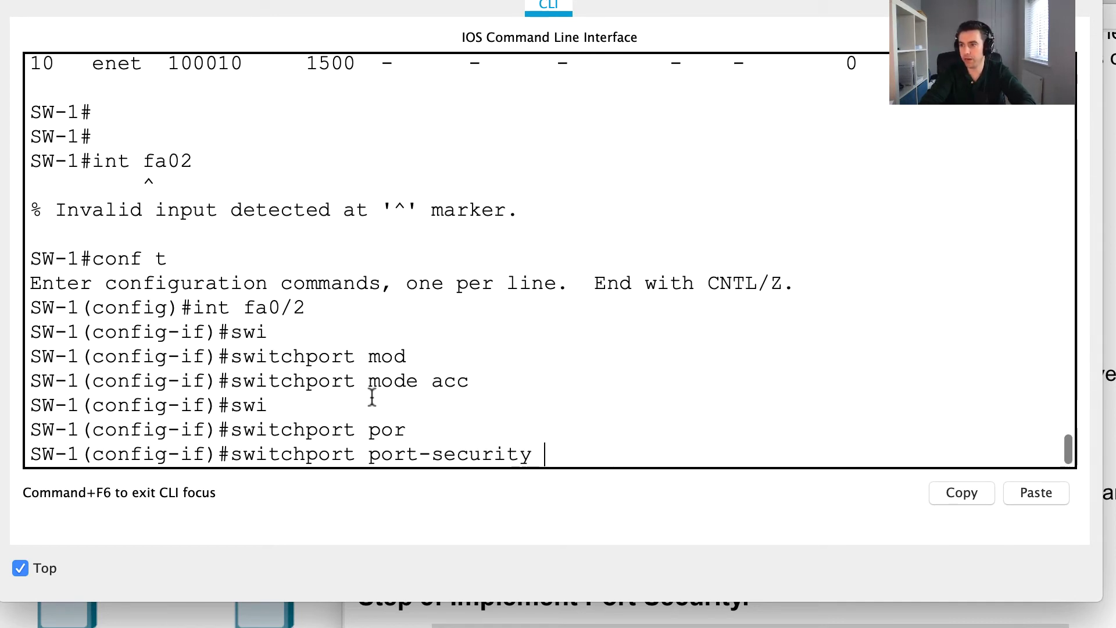
pyautogui.press('Return')
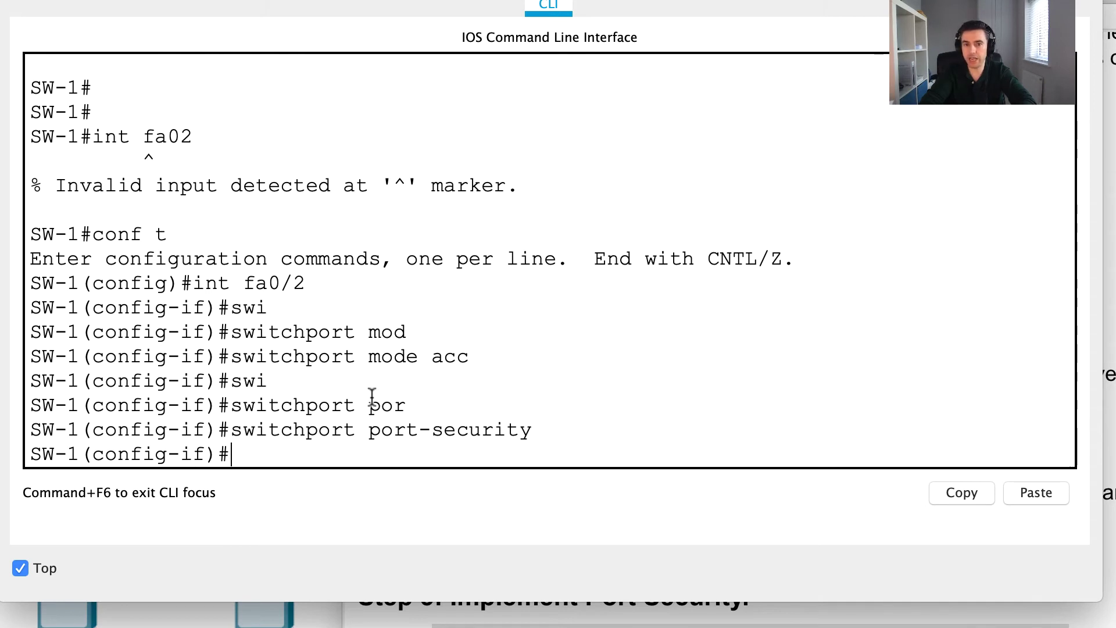
# - Limit fa0/2 to four learned MAC addresses with switchport port-security maximum 4
pyautogui.write('swi')
pyautogui.press('Tab')
pyautogui.write('por')
pyautogui.press('Tab')
pyautogui.write('max')
pyautogui.press('Tab')
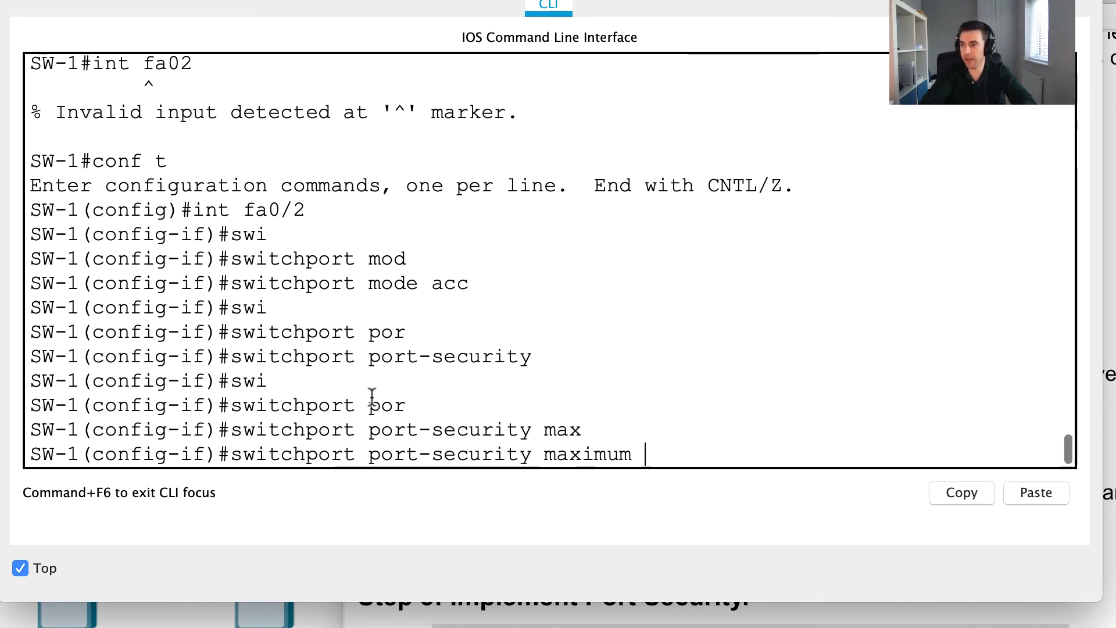
pyautogui.press('Return')
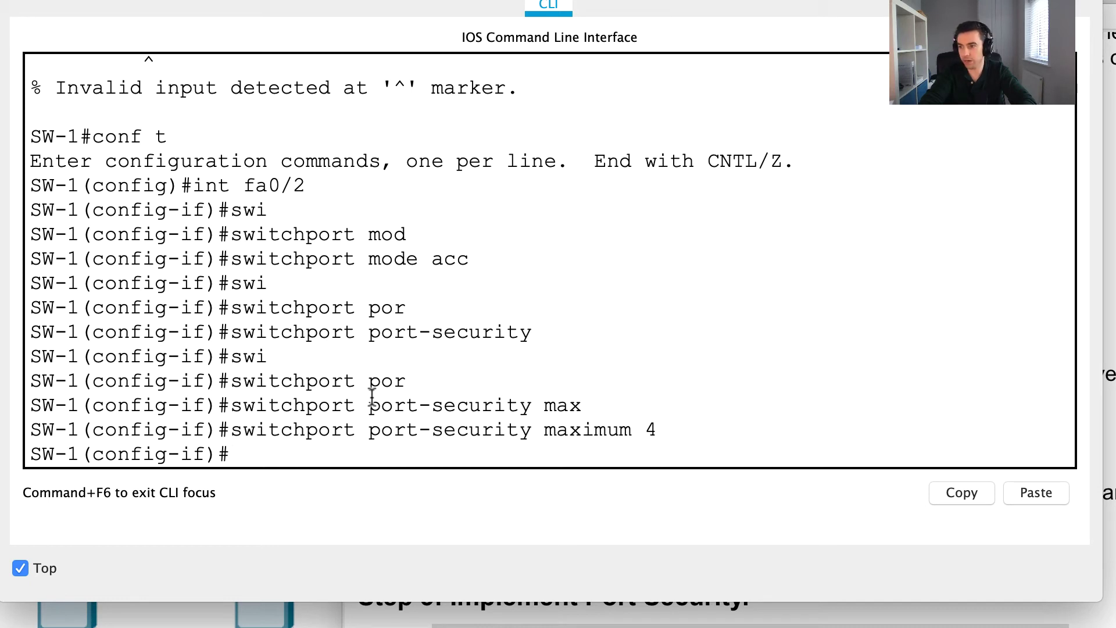
# - Set fa0/2's port security violation mode to restrict with switchport port-security violation restrict
pyautogui.write('wi')
pyautogui.press('Tab')
pyautogui.write('por')
pyautogui.press('Tab')
pyautogui.write('vi')
pyautogui.press('Tab')
pyautogui.write('re')
pyautogui.press('Tab')
pyautogui.press('Return')
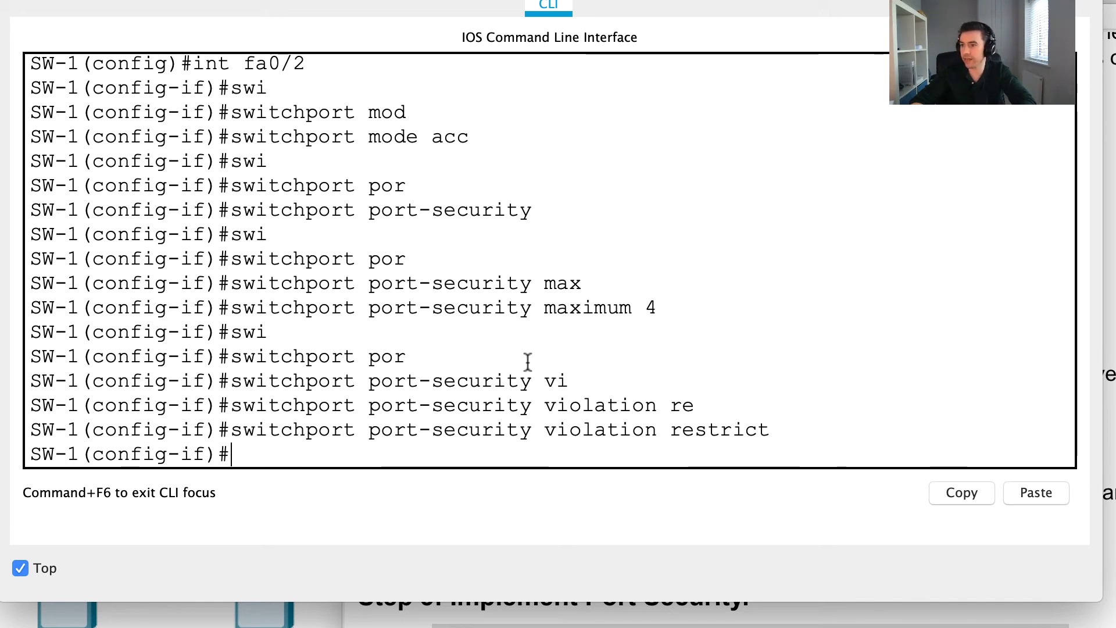
# - Enable sticky MAC address learning on fa0/2 with switchport port-security mac-address sticky
pyautogui.write('swi')
pyautogui.press('Tab')
pyautogui.write('por')
pyautogui.press('Tab')
pyautogui.write('mac')
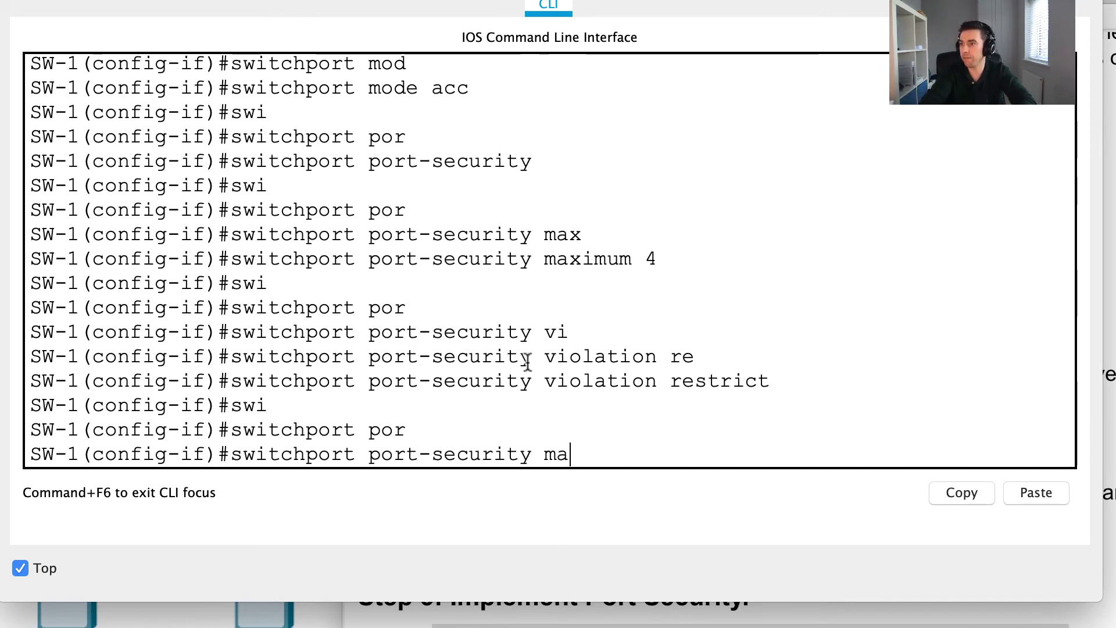
pyautogui.press('Tab')
pyautogui.write('sti')
pyautogui.press('Tab')
pyautogui.press('Return')
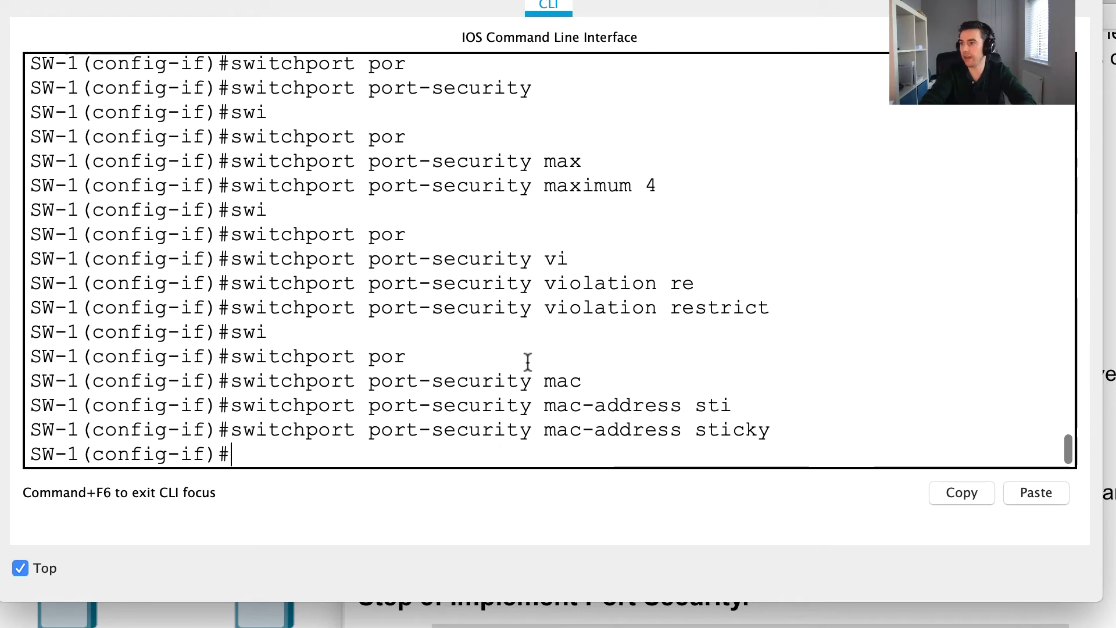
# - Exit fa0/2's interface configuration and global configuration mode, and run show vlan again to check the remaining active access ports
pyautogui.write('exit')
pyautogui.press('Return')
pyautogui.press('Return')
pyautogui.press('Return')
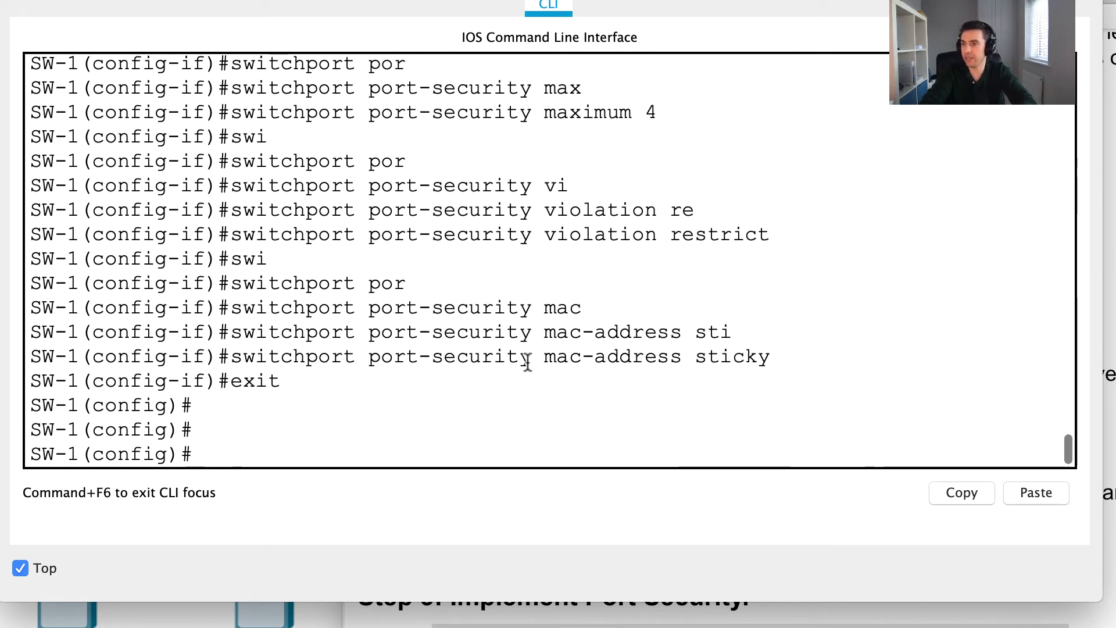
pyautogui.write('int')
pyautogui.press('BackSpace')
pyautogui.press('BackSpace')
pyautogui.press('BackSpace')
pyautogui.press('BackSpace')
pyautogui.write('exit')
pyautogui.press('Return')
pyautogui.press('Return')
pyautogui.write('show vlan')
pyautogui.press('Return')
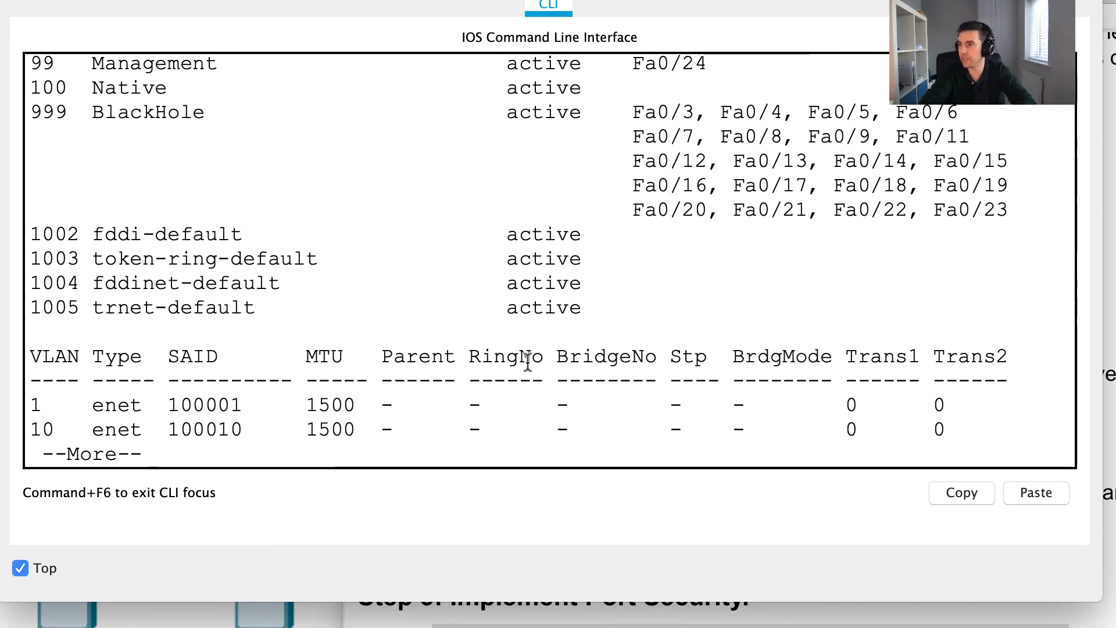
# - Check the remaining active ports in the VLAN table, and enter interface configuration for fa0/10 from global configuration mode
pyautogui.scroll(5, 621, 257)
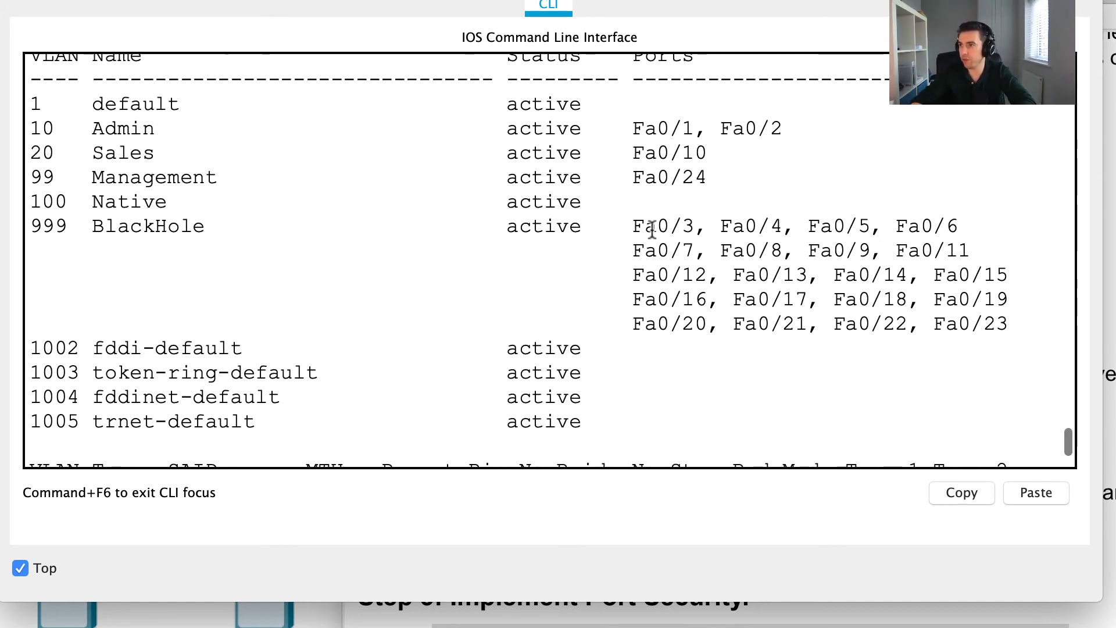
pyautogui.moveTo(717, 151); pyautogui.dragTo(605, 150)
pyautogui.click(640, 180)
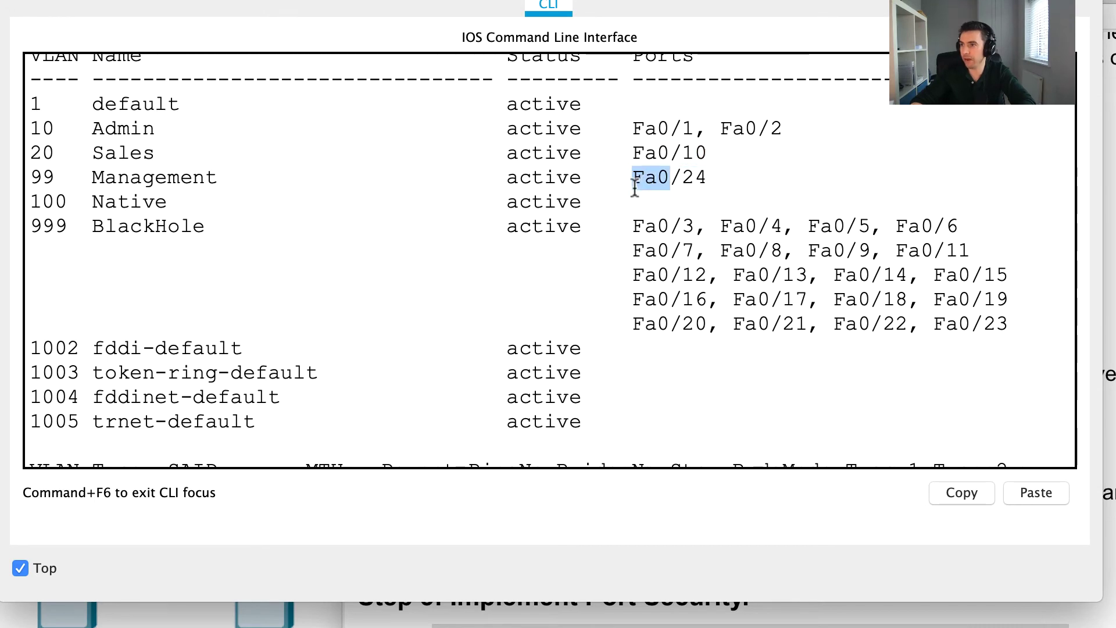
pyautogui.write('qconf t')
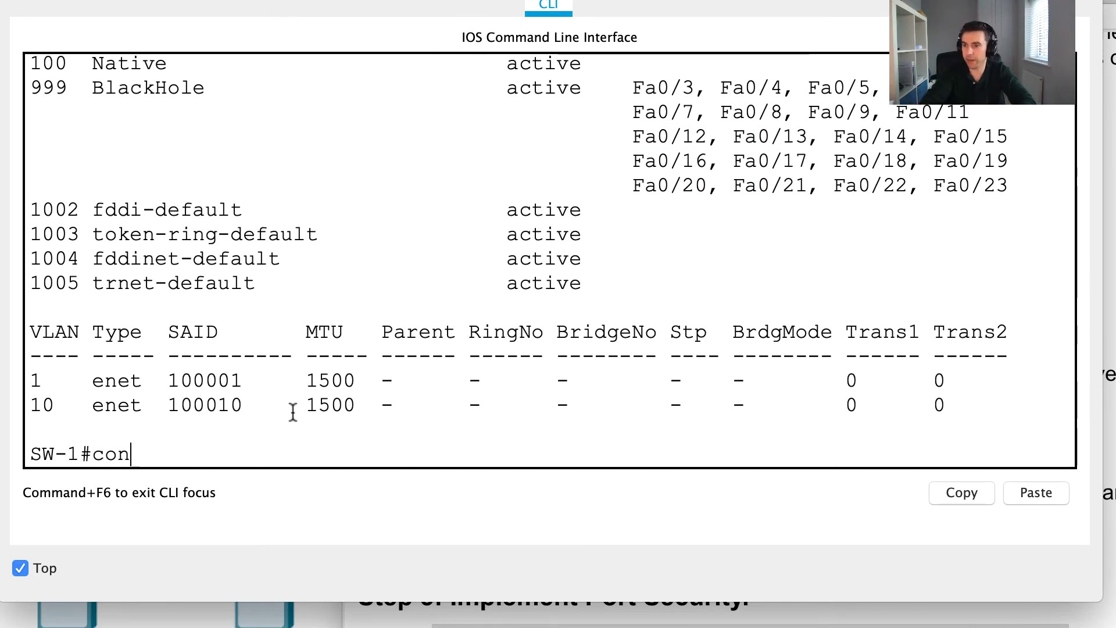
pyautogui.press('Return')
pyautogui.write('int fa')
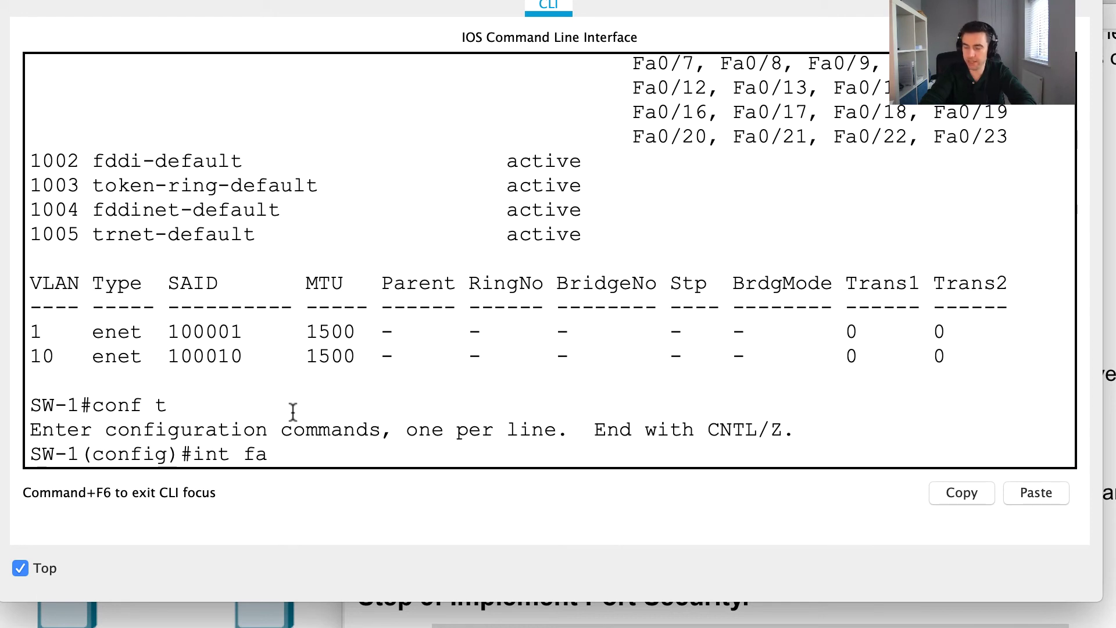
pyautogui.write('0/10')
pyautogui.press('Return')
# - Set fa0/10 to access mode with switchport mode access
pyautogui.write('swi')
pyautogui.press('Tab')
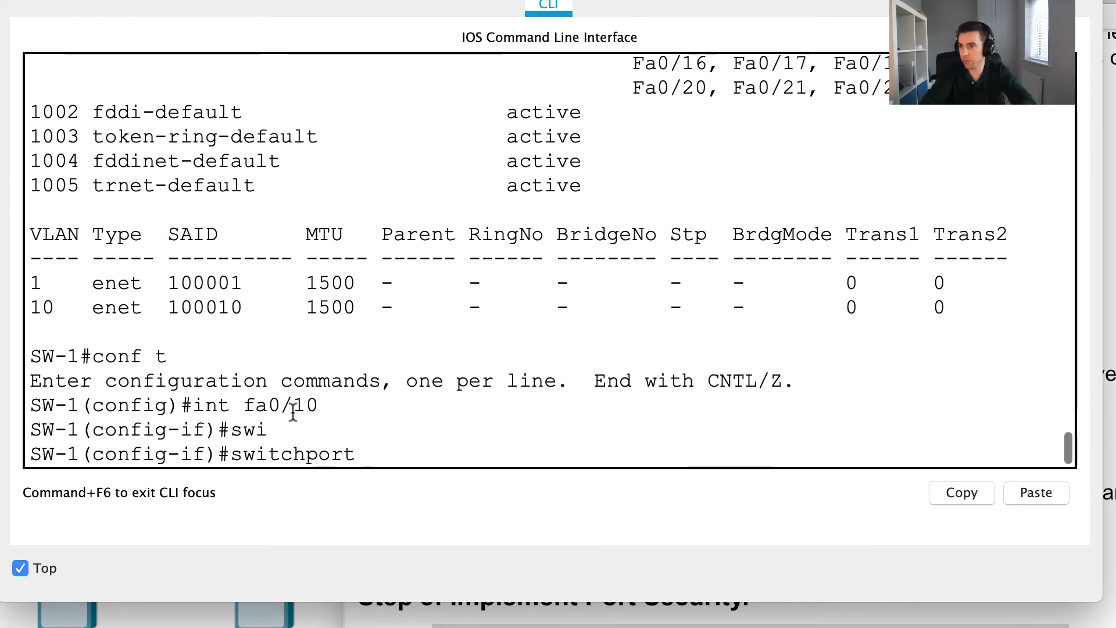
pyautogui.write('mod')
pyautogui.press('Tab')
pyautogui.write('a')
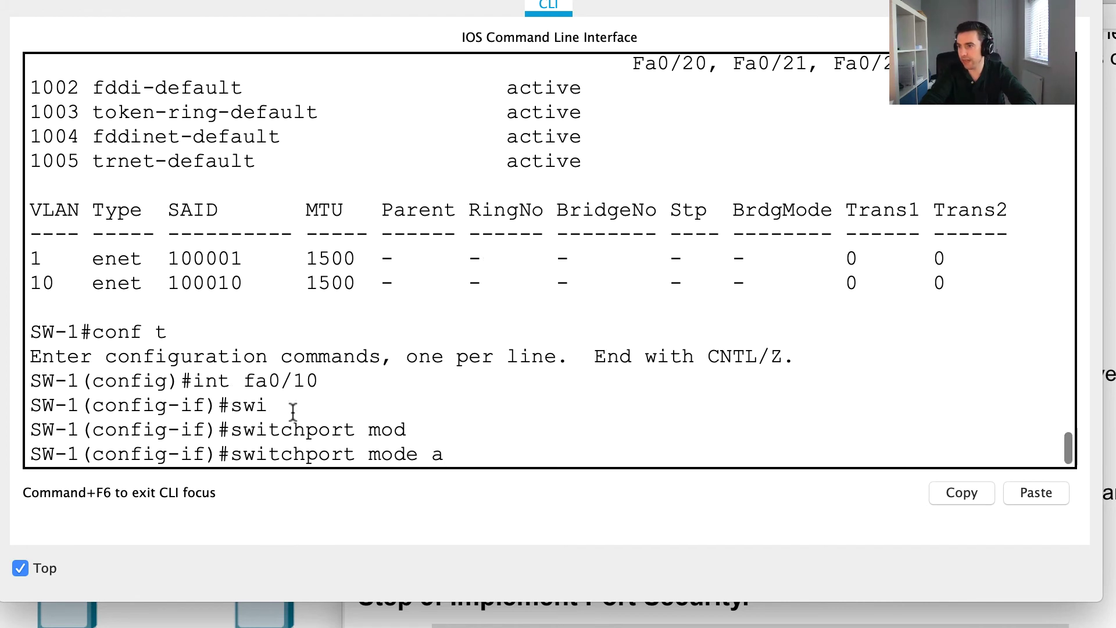
pyautogui.write('ccess')
pyautogui.press('Tab')
pyautogui.press('Return')
# - Enable port security on fa0/10 with switchport port-security
pyautogui.write('swi')
pyautogui.press('Tab')
pyautogui.write('por')
pyautogui.press('Tab')
pyautogui.press('Return')
# - Set fa0/10's port security violation mode to restrict with switchport port-security violation restrict
pyautogui.write('s')
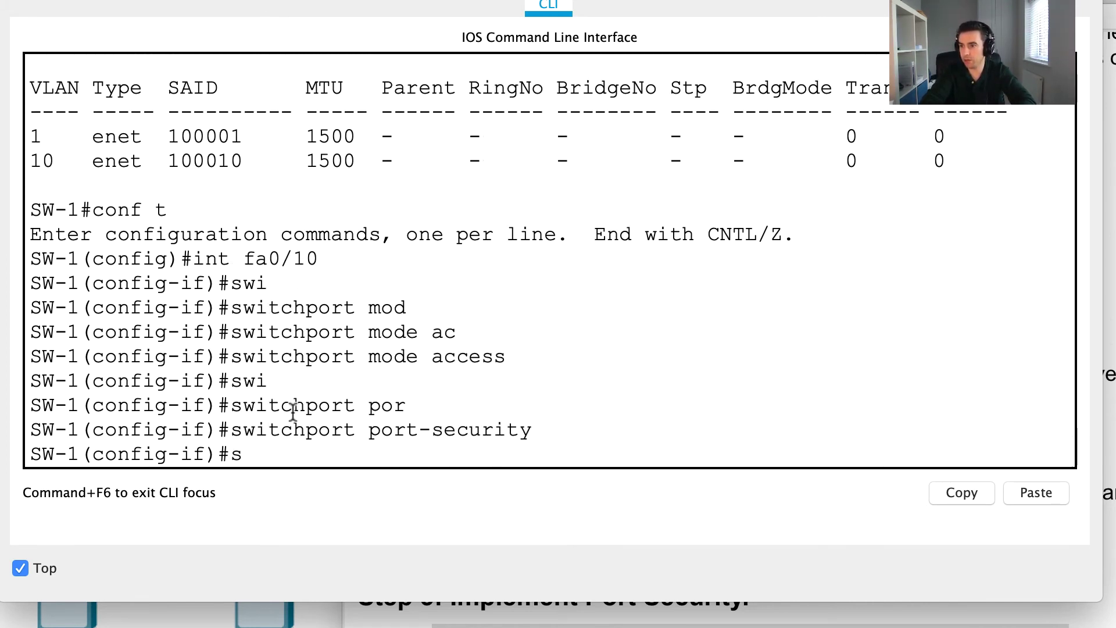
pyautogui.write('wi')
pyautogui.press('Tab')
pyautogui.write('po')
pyautogui.press('Tab')
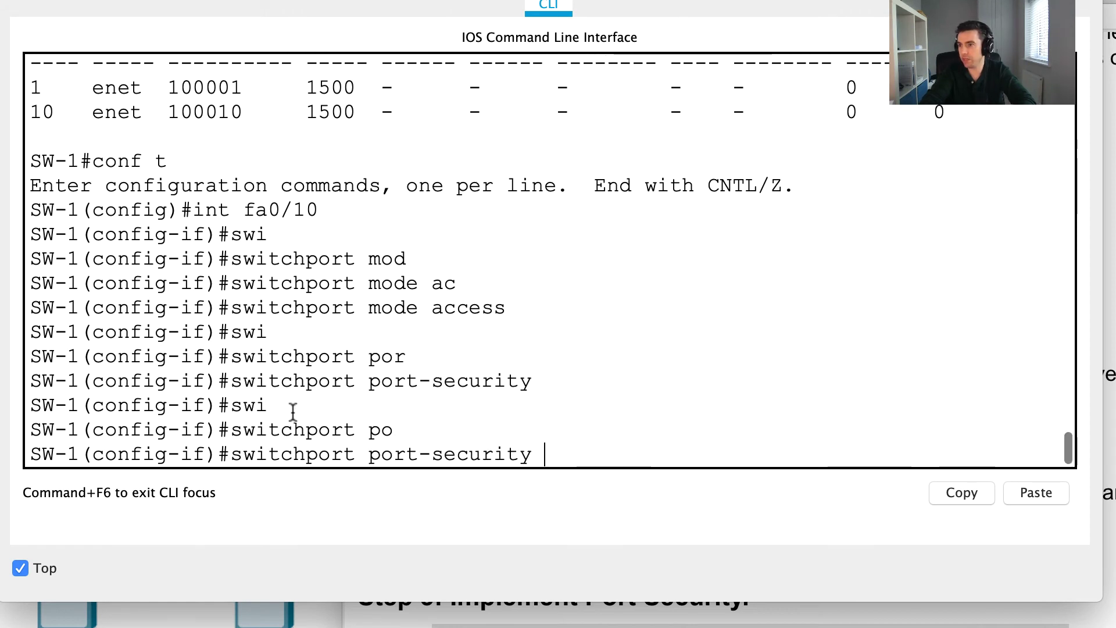
pyautogui.write('vi')
pyautogui.press('Tab')
pyautogui.write('re')
pyautogui.press('Tab')
# - Enable sticky MAC address learning on fa0/10 with switchport port-security mac-address sticky
pyautogui.write('swi')
pyautogui.press('Tab')
pyautogui.write('por')
pyautogui.press('Tab')
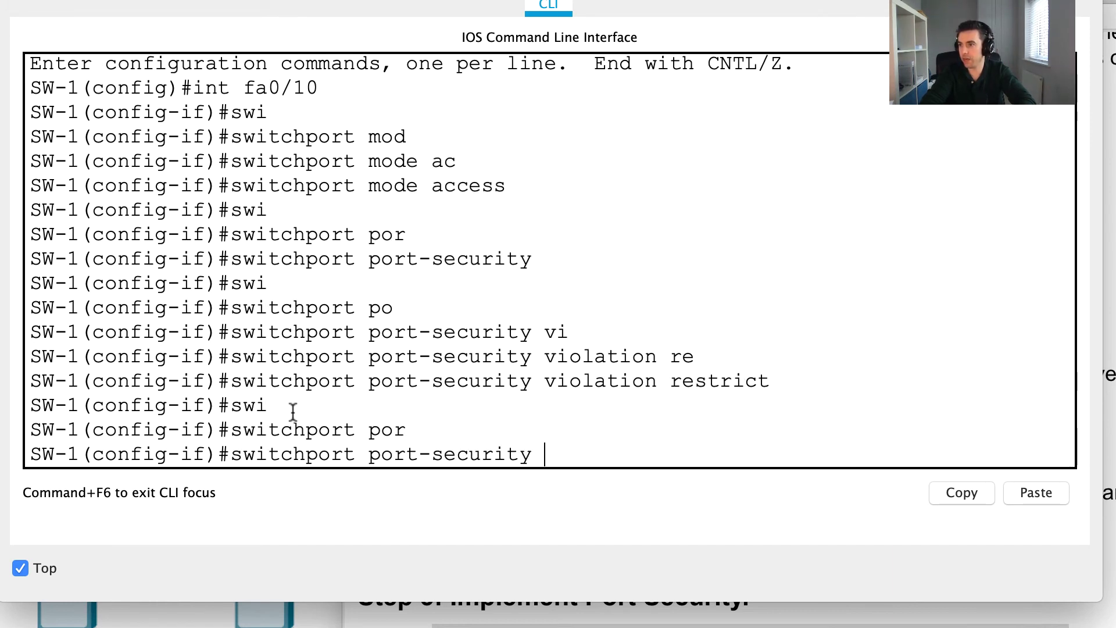
pyautogui.write('mac')
pyautogui.press('Tab')
pyautogui.write('st')
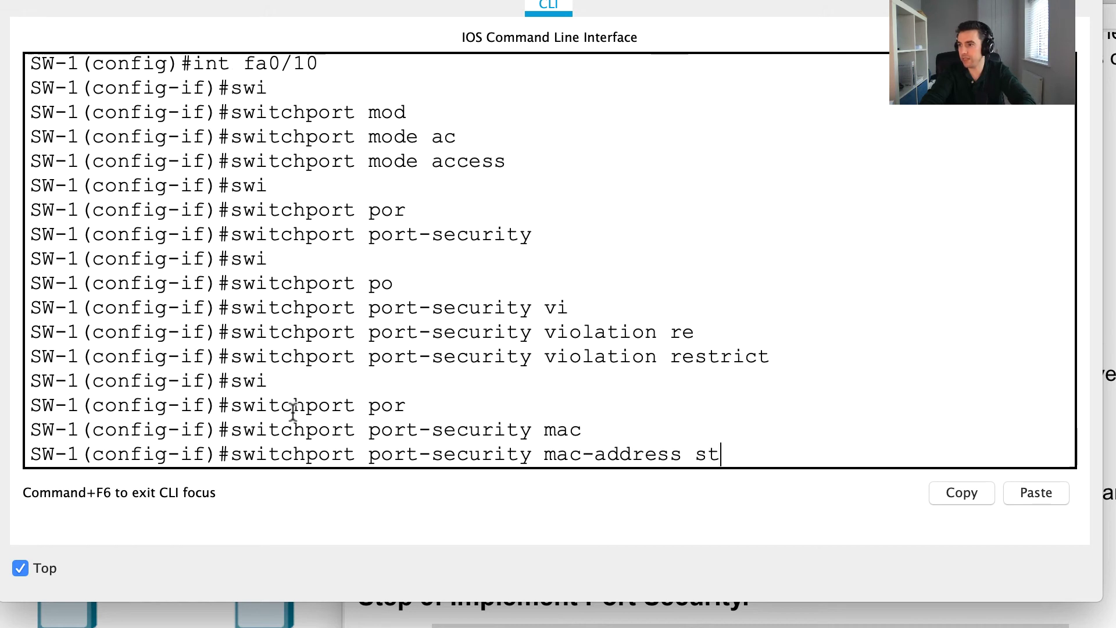
pyautogui.press('Tab')
pyautogui.press('Return')
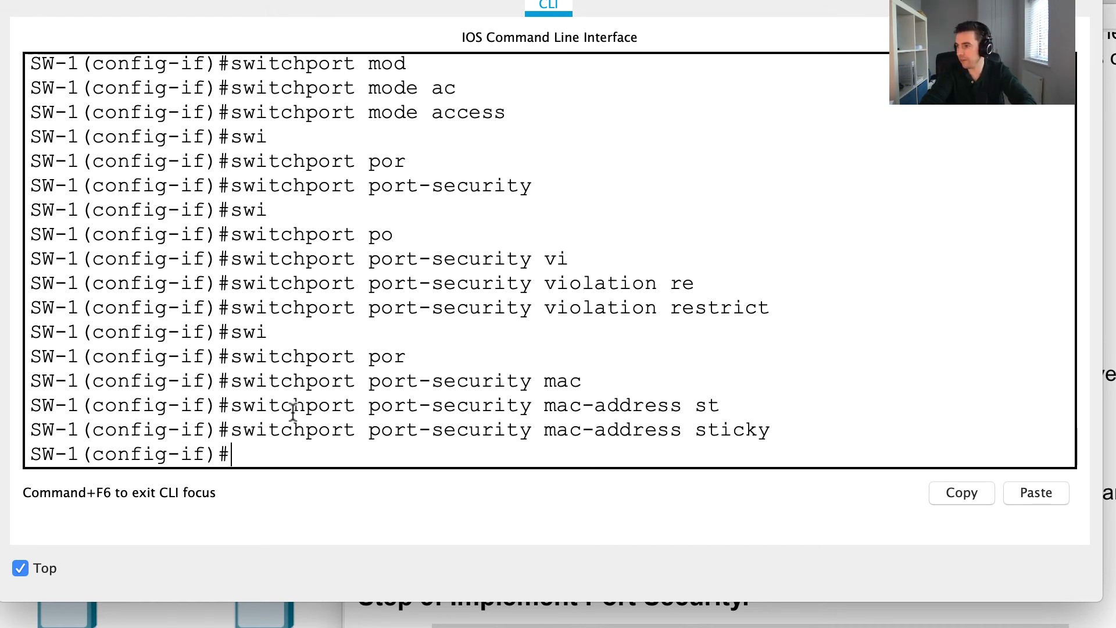
# - Look up the port-security options and limit fa0/10 to four MAC addresses with switchport port-security maximum 4
pyautogui.write('sw')
pyautogui.press('Tab')
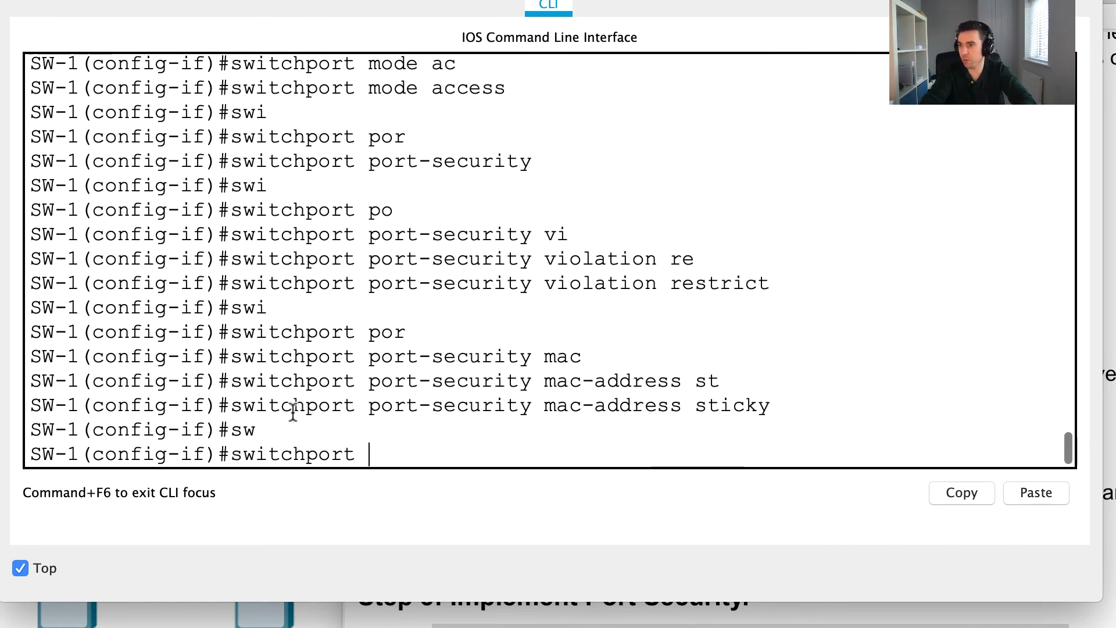
pyautogui.write('por')
pyautogui.press('Tab')
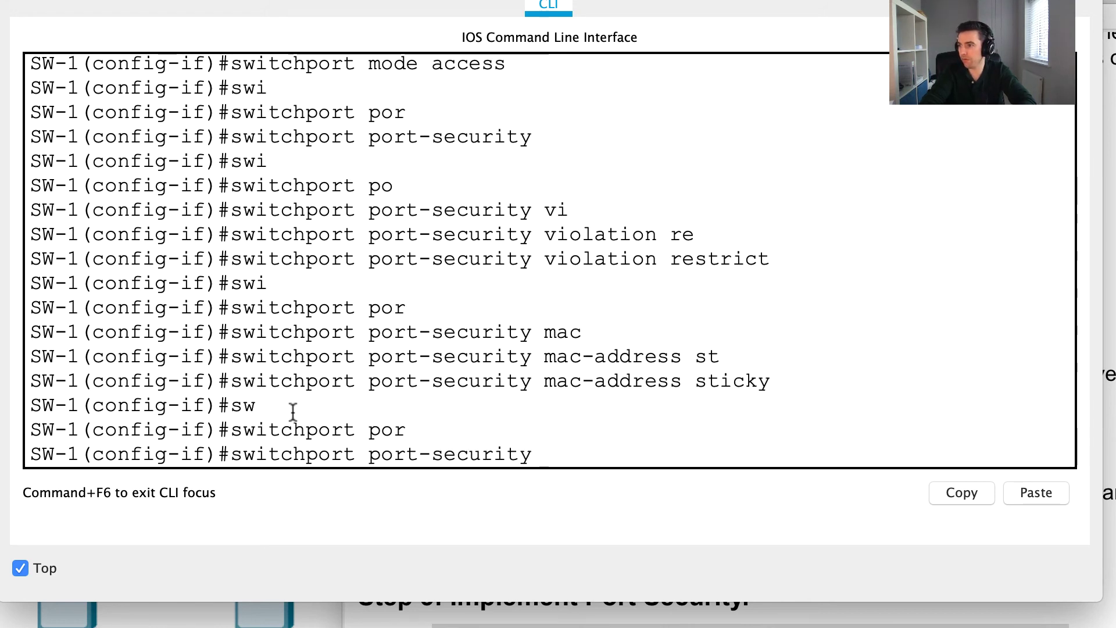
pyautogui.write('ma')
pyautogui.press('Tab')
pyautogui.press('BackSpace')
pyautogui.press('BackSpace')
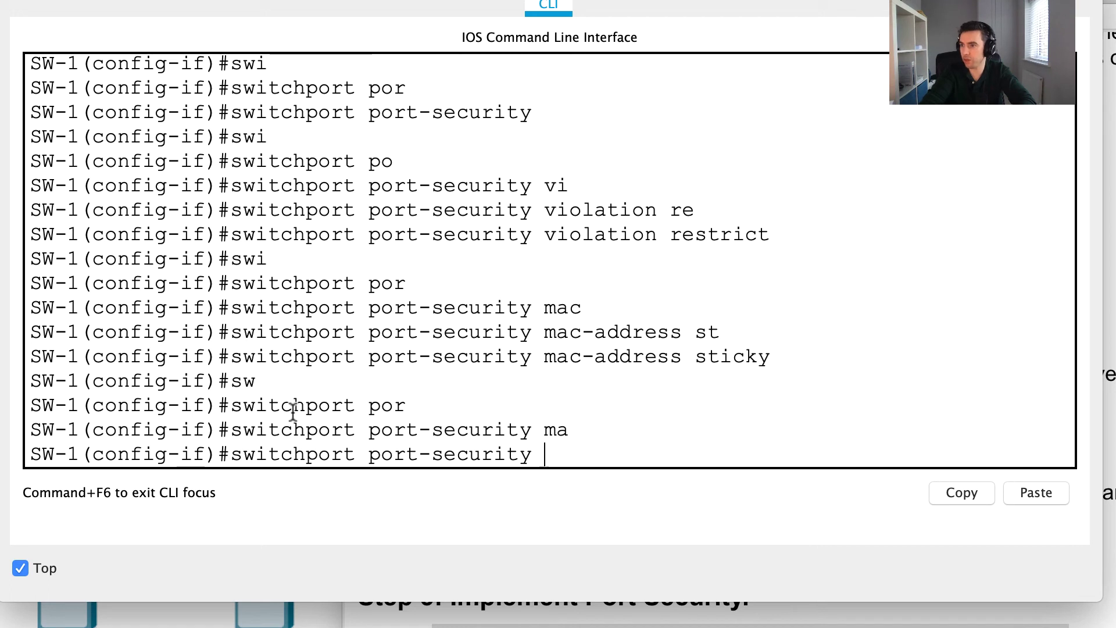
pyautogui.press('Tab')
pyautogui.press('BackSpace')
pyautogui.press('BackSpace')
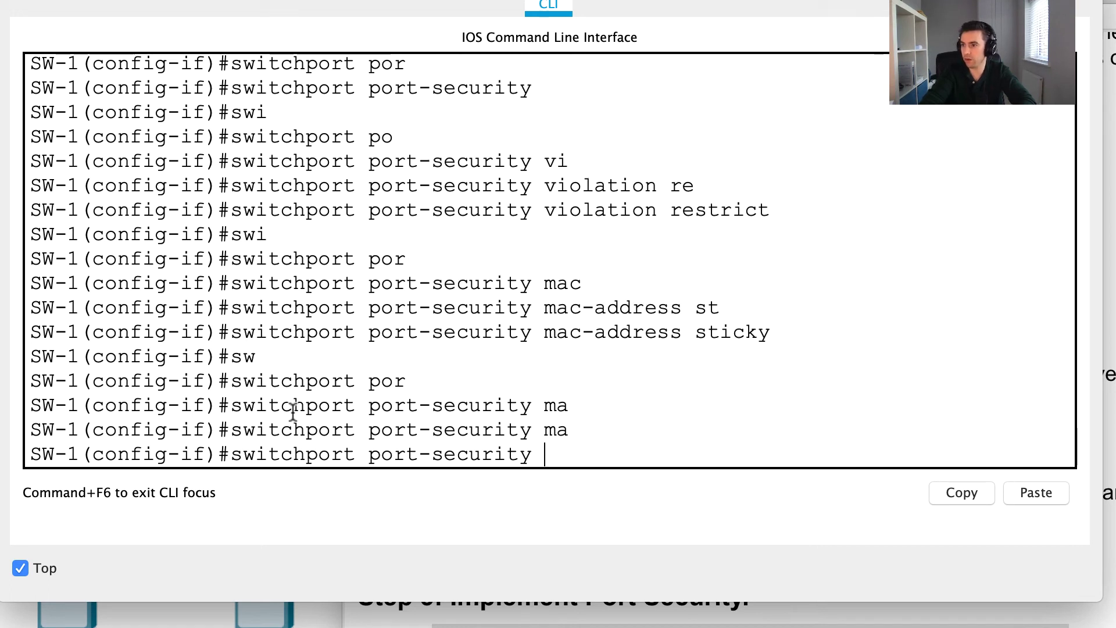
pyautogui.write('?')
pyautogui.write('ma')
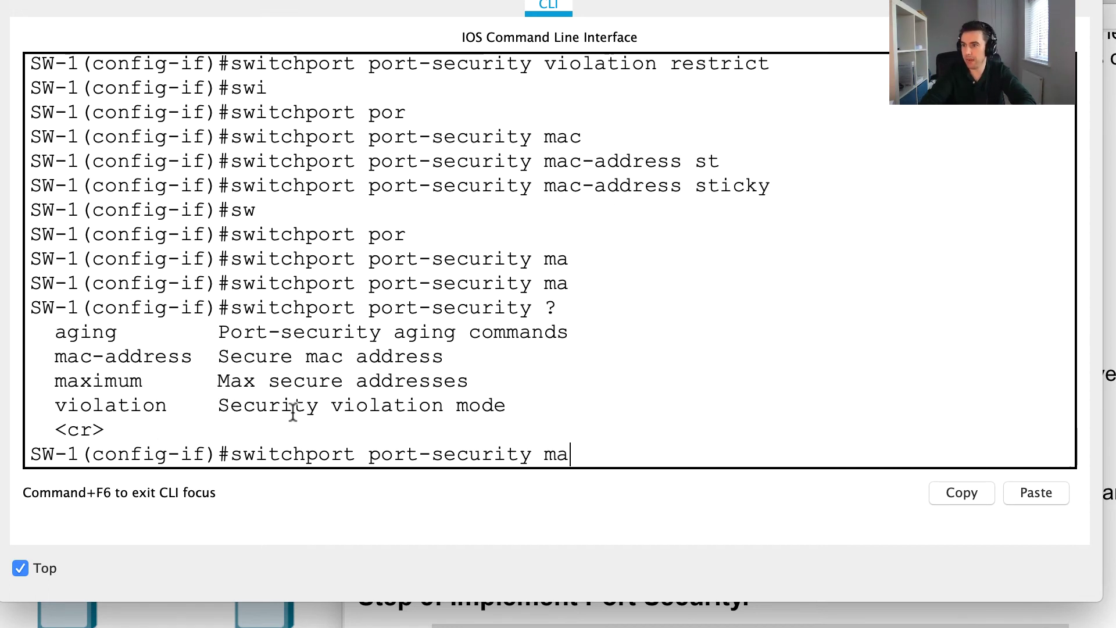
pyautogui.press('Tab')
pyautogui.write('x')
pyautogui.press('Tab')
pyautogui.write('4')
pyautogui.press('Return')
# - Exit fa0/10's interface configuration and enter interface configuration for fa0/24
pyautogui.write('ex')
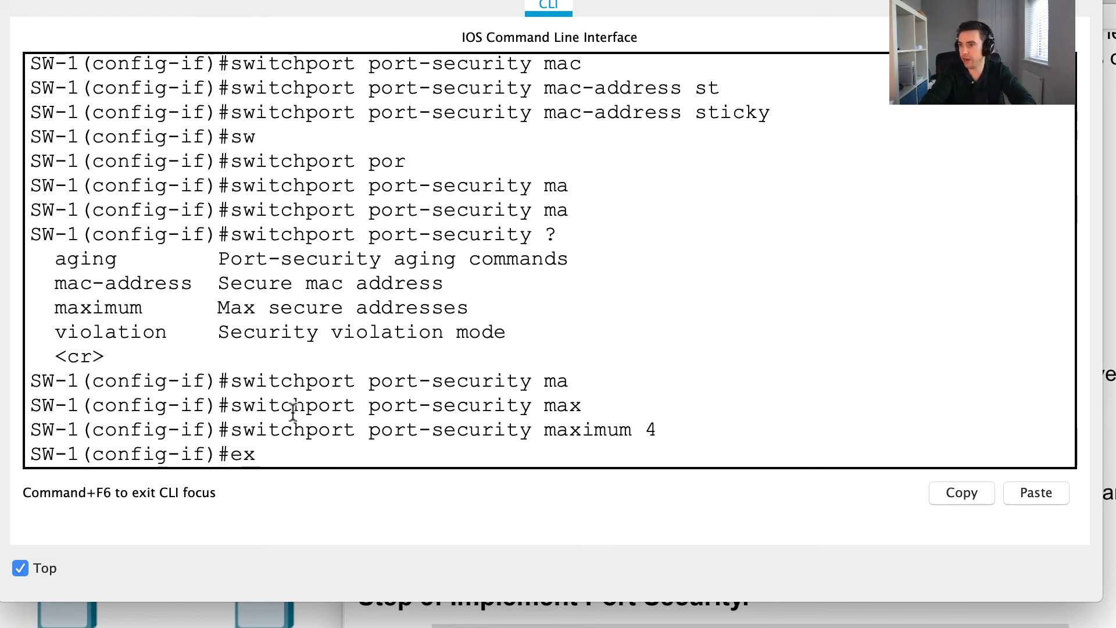
pyautogui.write('it')
pyautogui.press('Return')
pyautogui.press('Return')
pyautogui.press('Return')
pyautogui.write('int fa0/24')
pyautogui.press('Return')
# - Set fa0/24 to access mode with switchport mode acc
pyautogui.write('swi')
pyautogui.press('Tab')
pyautogui.write('mod')
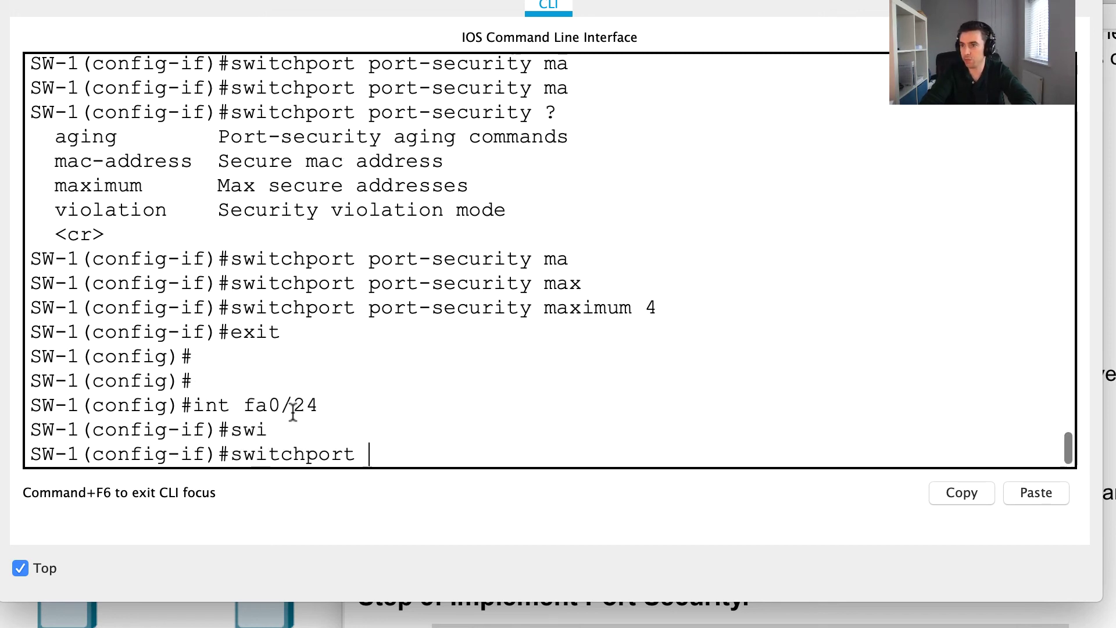
pyautogui.press('Tab')
pyautogui.write('acc')
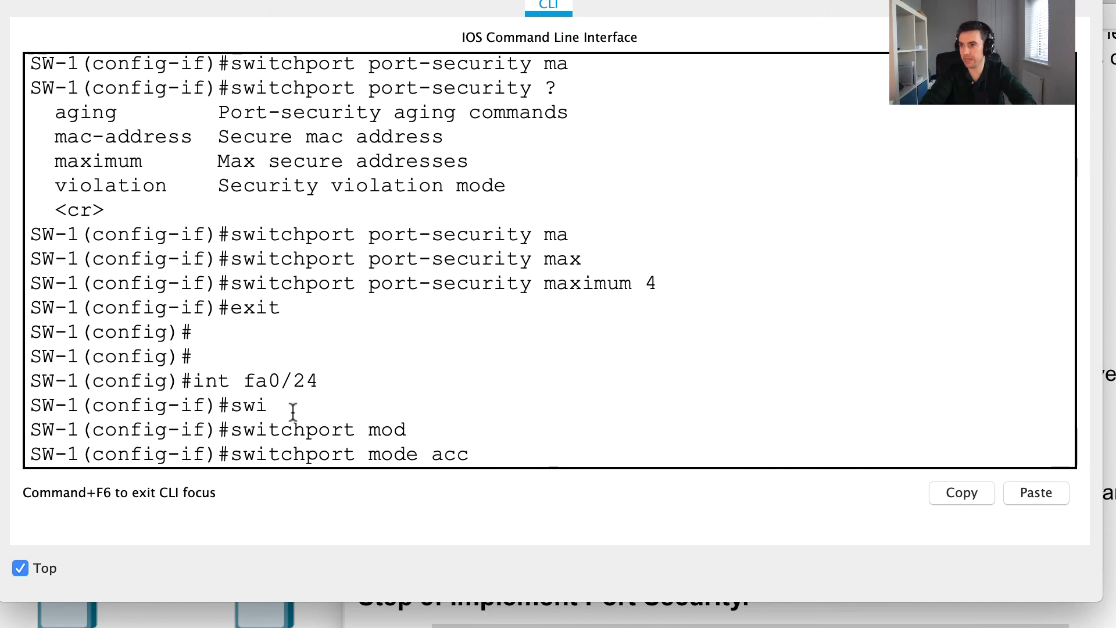
pyautogui.press('Return')
# - Enable port security on fa0/24 with switchport port-security
pyautogui.write('swi')
pyautogui.press('Tab')
pyautogui.write('port')
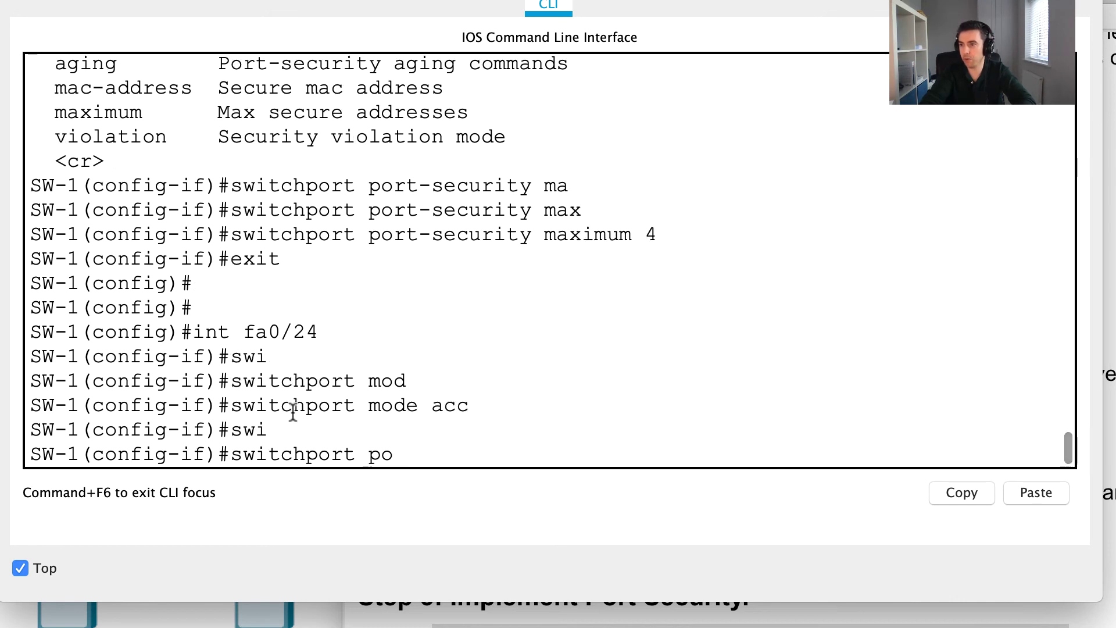
pyautogui.press('Tab')
pyautogui.press('Return')
# - Set fa0/24's port security violation mode to restrict with switchport port-security violation restrict
pyautogui.write('swi')
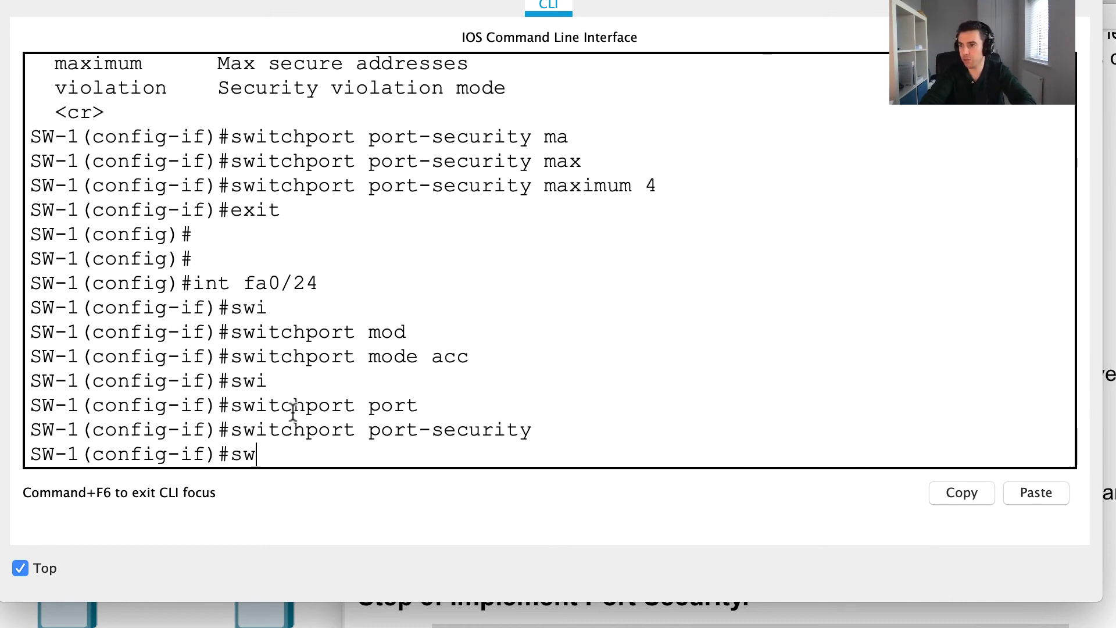
pyautogui.press('Tab')
pyautogui.write('por')
pyautogui.press('Tab')
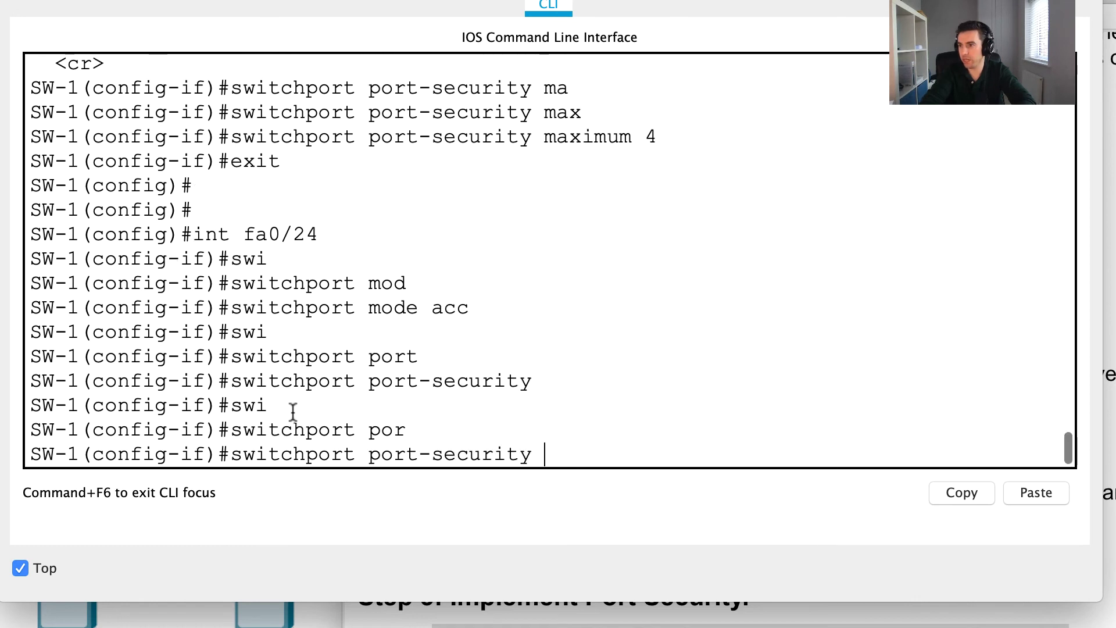
pyautogui.write('vi')
pyautogui.press('Tab')
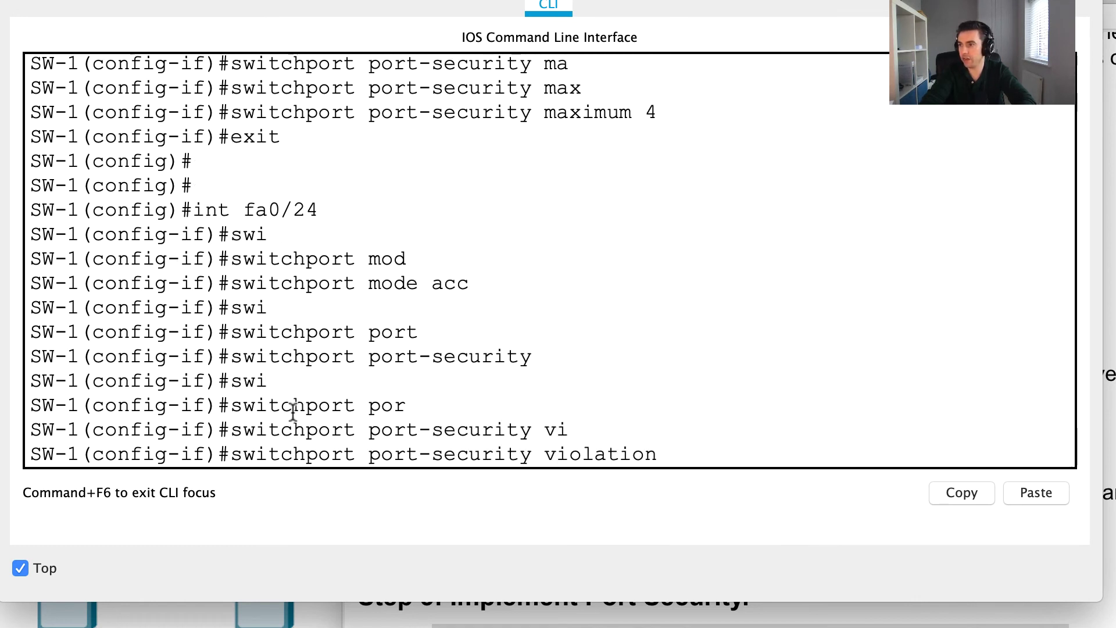
pyautogui.write('restrict')
pyautogui.press('Tab')
pyautogui.press('Return')
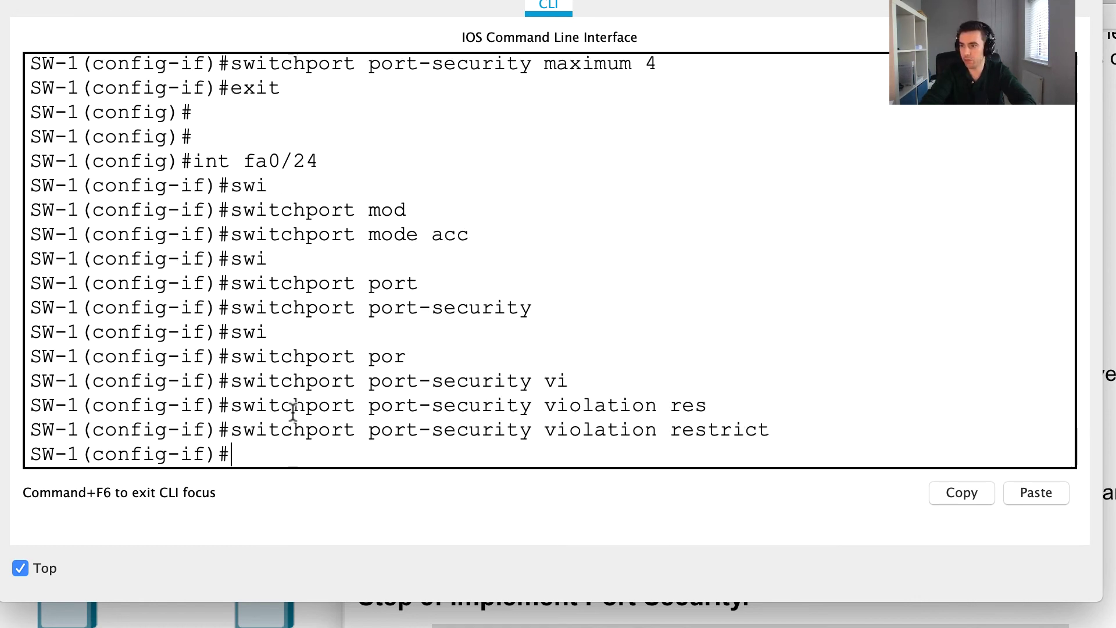
# - Limit fa0/24 to four learned MAC addresses with switchport port-security maximum 4
pyautogui.write('swi')
pyautogui.press('Tab')
pyautogui.write('por')
pyautogui.press('Tab')
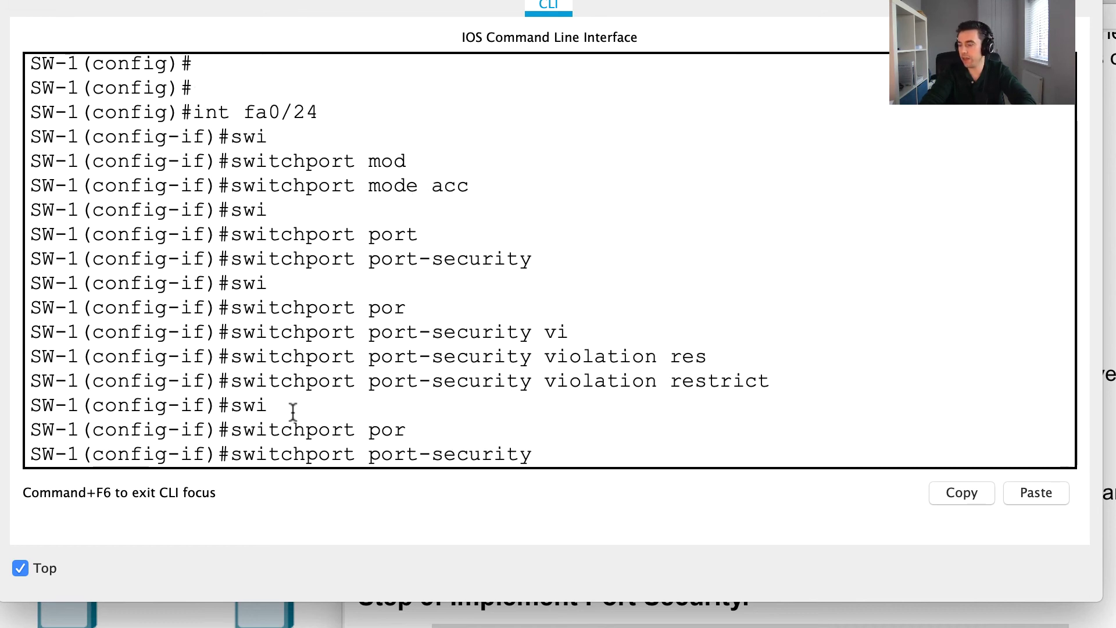
pyautogui.write('ma')
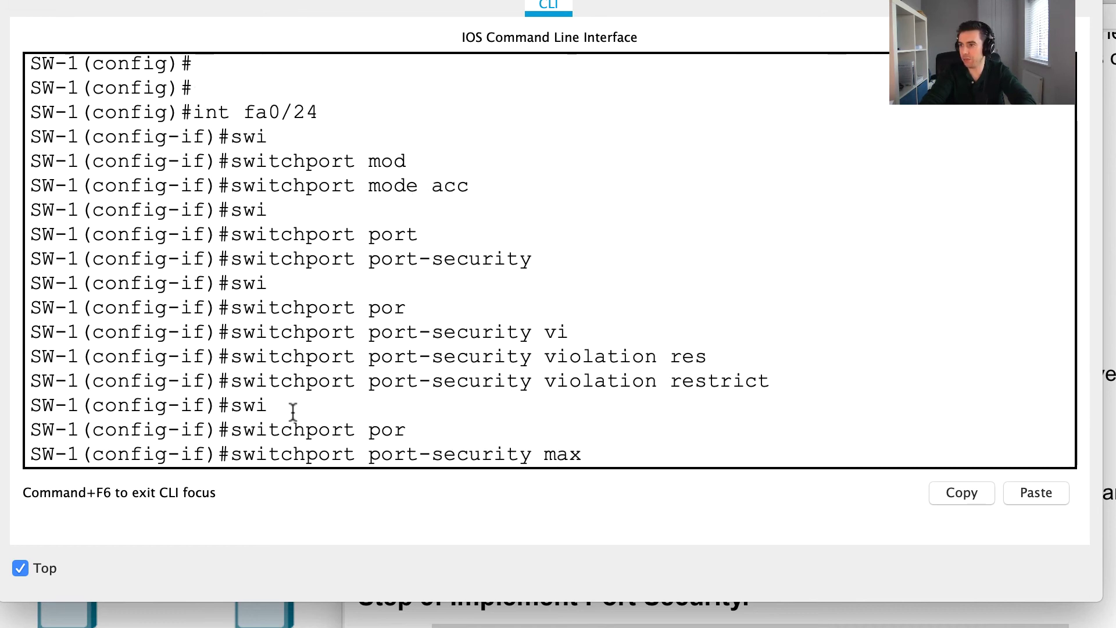
pyautogui.write('x')
pyautogui.press('Tab')
pyautogui.write('4')
pyautogui.press('Return')
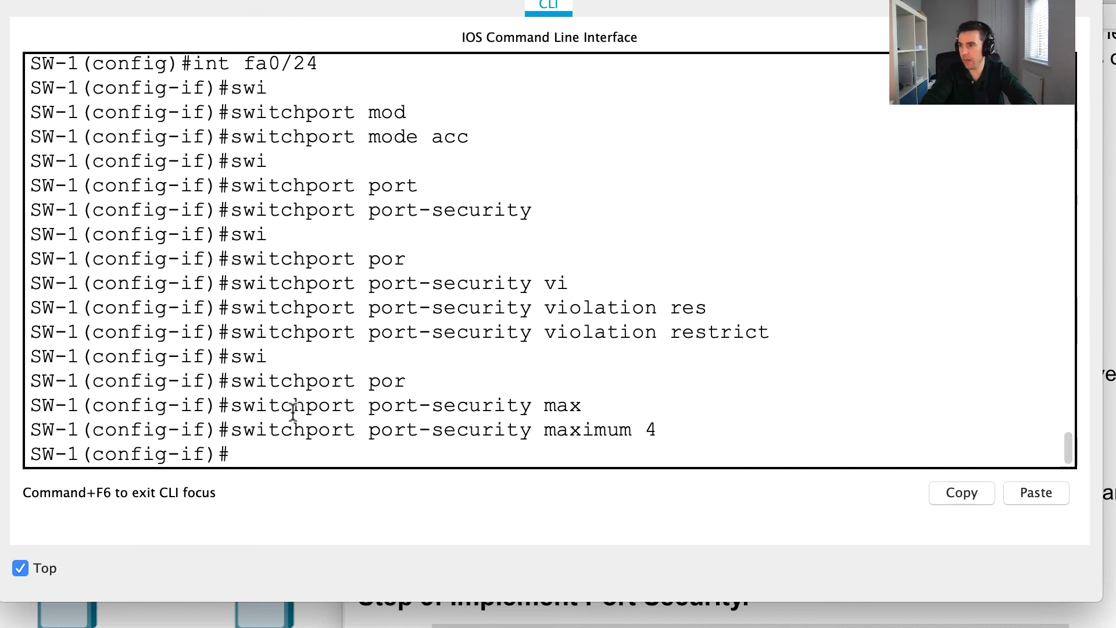
# - Enable sticky MAC address learning on fa0/24 with switchport port-security mac-address sticky
pyautogui.write('sw')
pyautogui.press('Tab')
pyautogui.write('por')
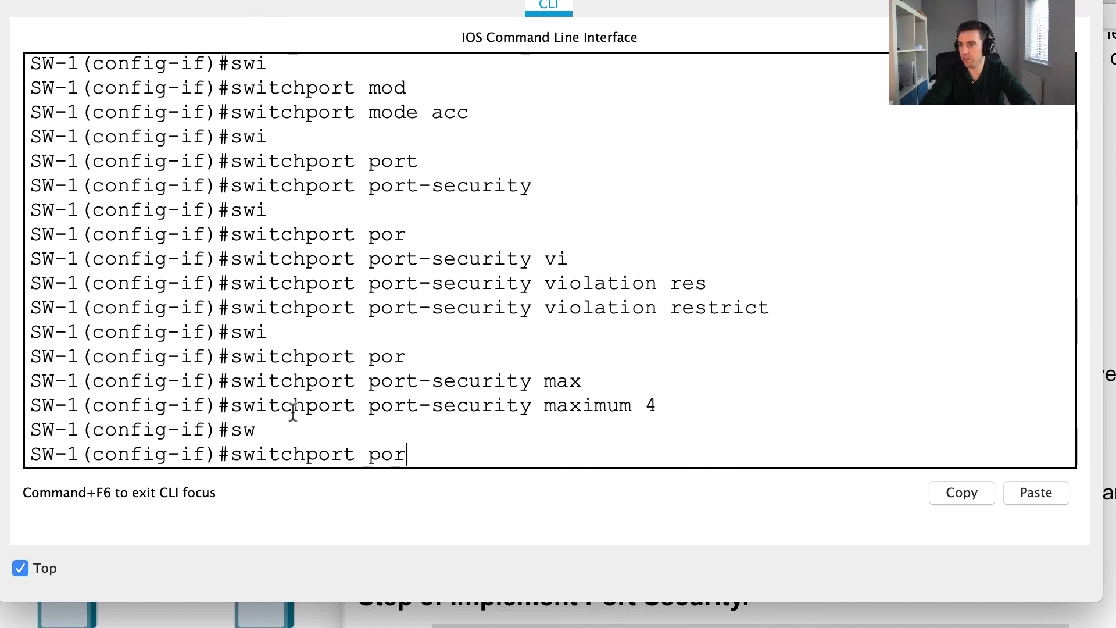
pyautogui.press('Tab')
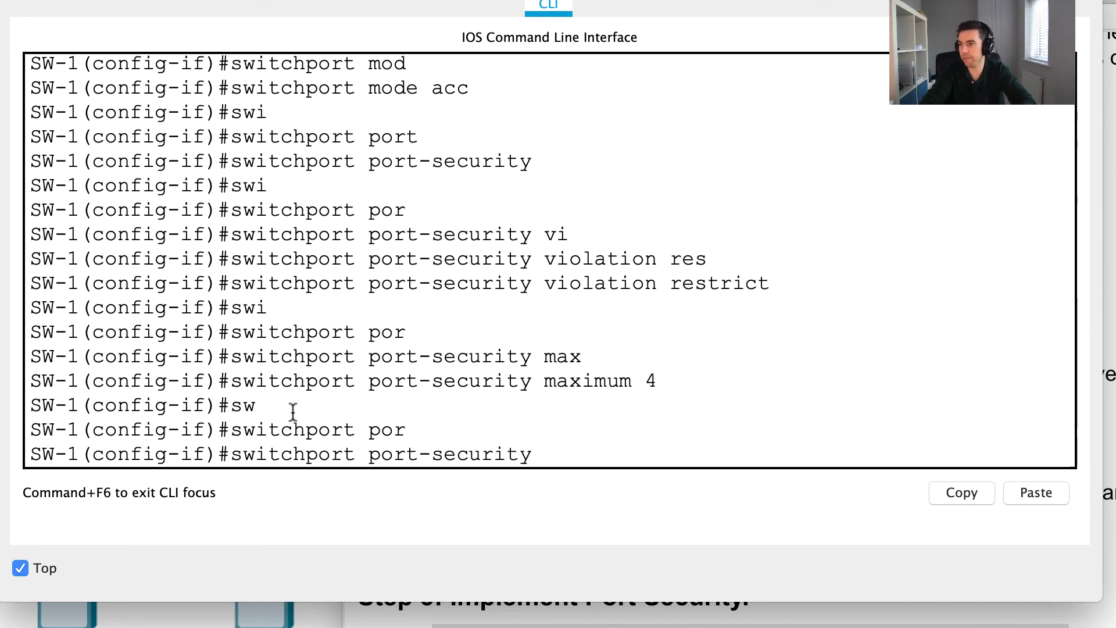
pyautogui.write('ma')
pyautogui.press('Tab')
pyautogui.write('c')
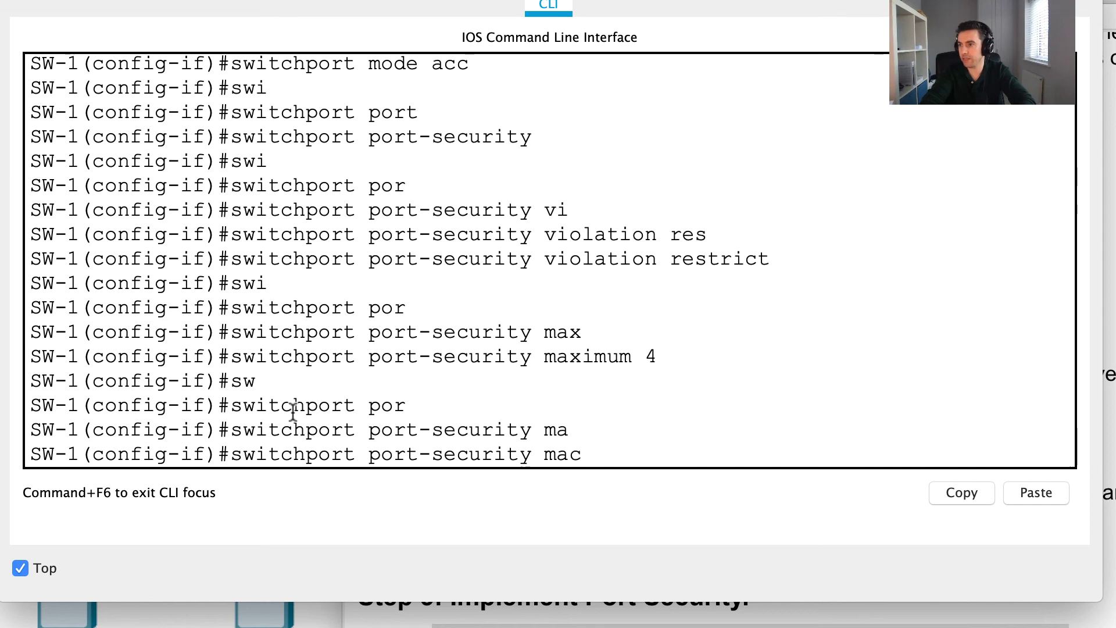
pyautogui.press('Tab')
pyautogui.write('sti')
pyautogui.press('Tab')
pyautogui.press('Return')
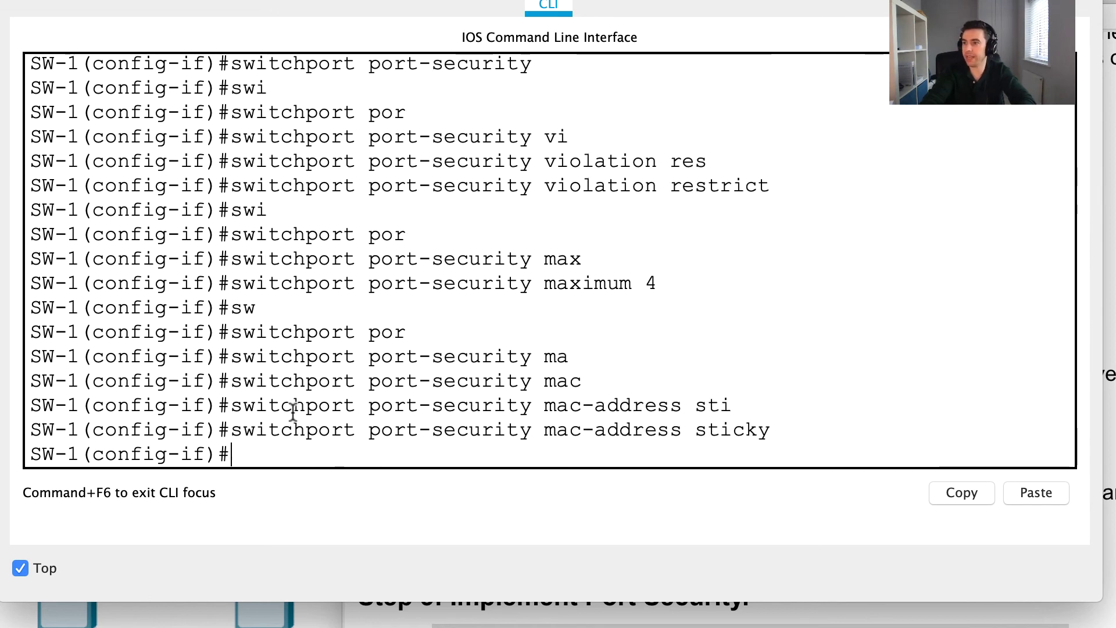
# - Exit fa0/24's interface configuration and global configuration mode back to privileged EXEC mode
pyautogui.write('exit')
pyautogui.press('Return')
pyautogui.press('Return')
pyautogui.press('Return')
pyautogui.write('exit')
pyautogui.press('Return')
pyautogui.press('Return')
pyautogui.press('Return')
# - Display the running configuration with show run and page through it to the FastEthernet0/1 section
pyautogui.write('show')
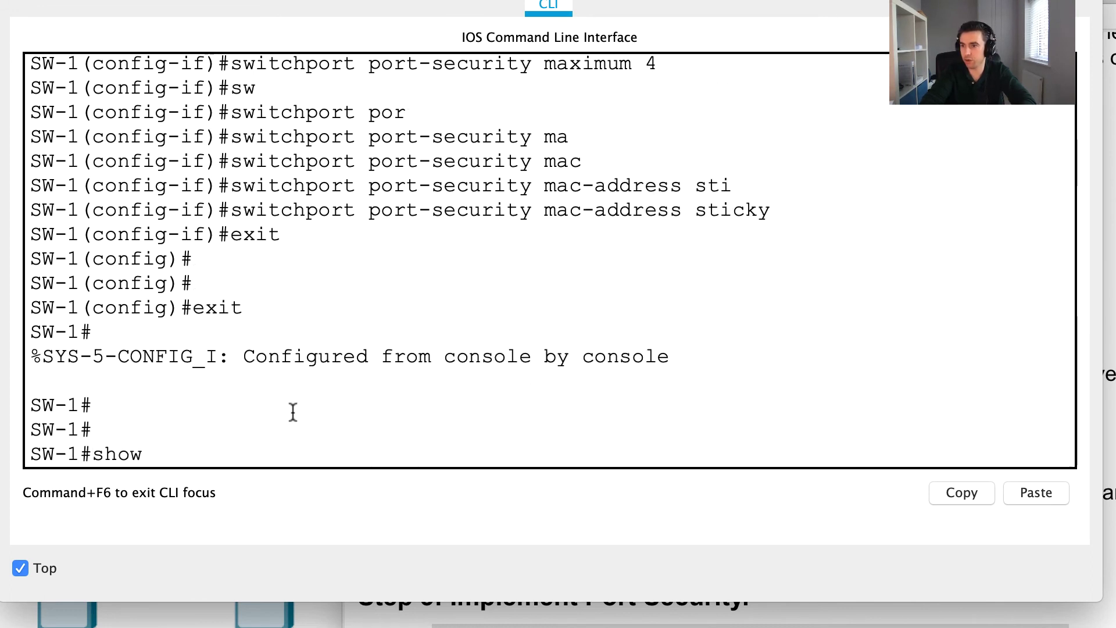
pyautogui.write('run')
pyautogui.press('Return')
pyautogui.press('Return')
pyautogui.press('Return')
pyautogui.press('Return')
pyautogui.press('Return')
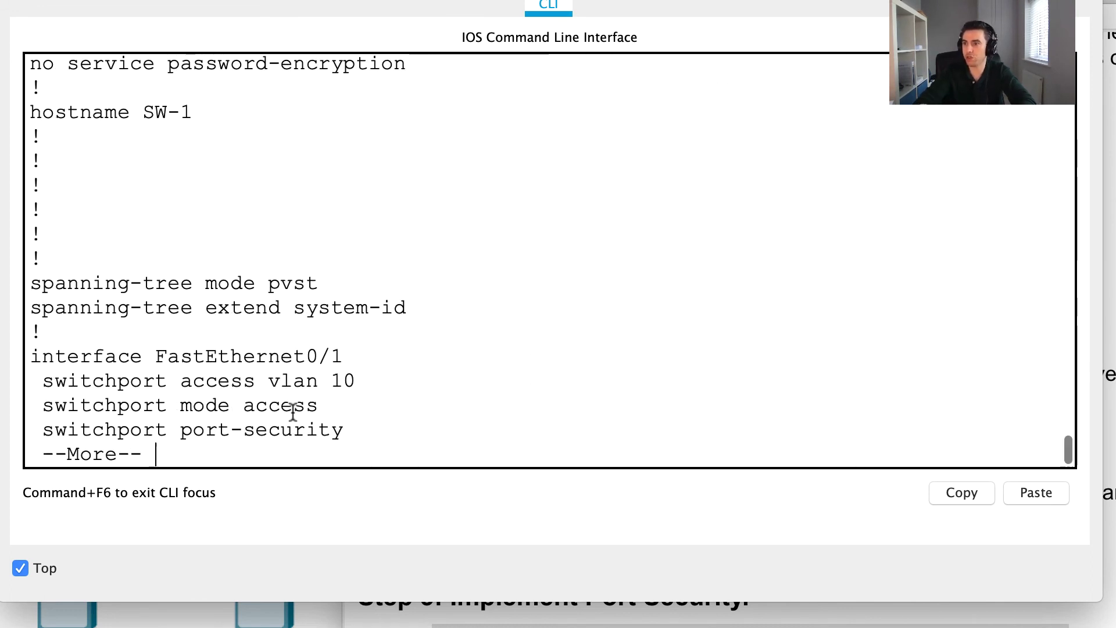
pyautogui.press('Return')
pyautogui.press('Return')
pyautogui.press('Return')
pyautogui.press('Return')
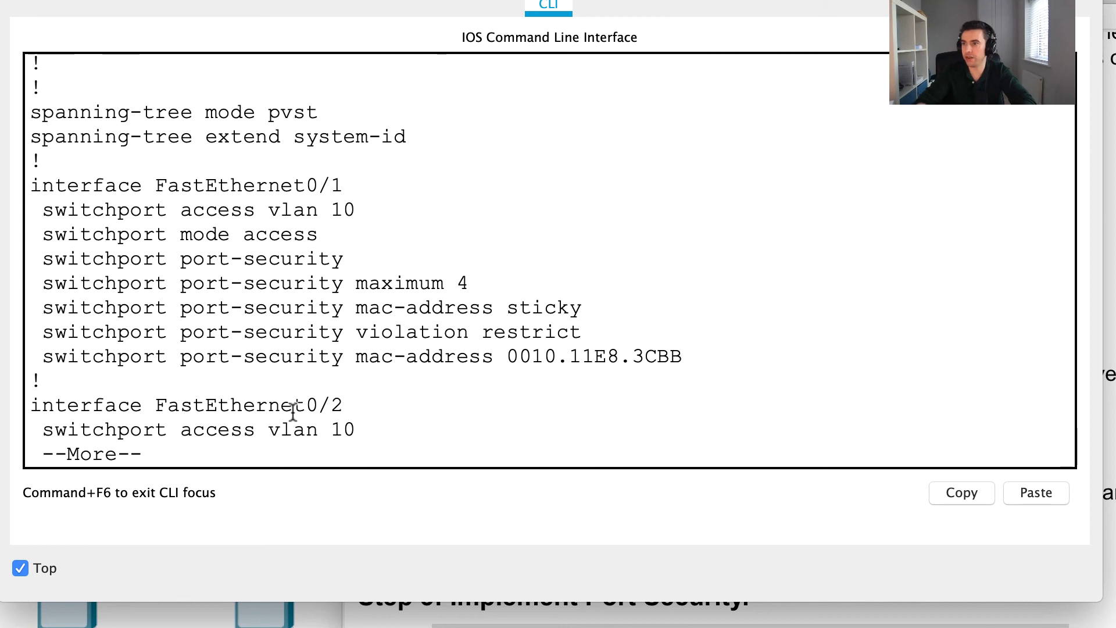
# - Check the port-security, maximum, sticky MAC address and violation mode lines under FastEthernet0/1
pyautogui.doubleClick(283, 256)
pyautogui.doubleClick(357, 283)
pyautogui.doubleClick(426, 308)
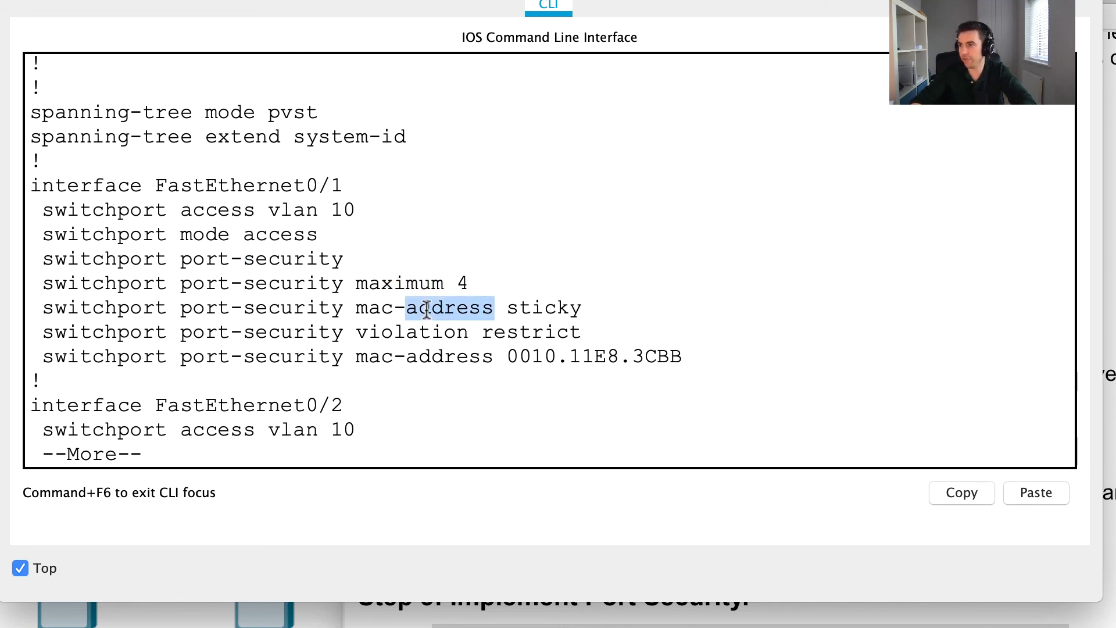
pyautogui.doubleClick(429, 332)
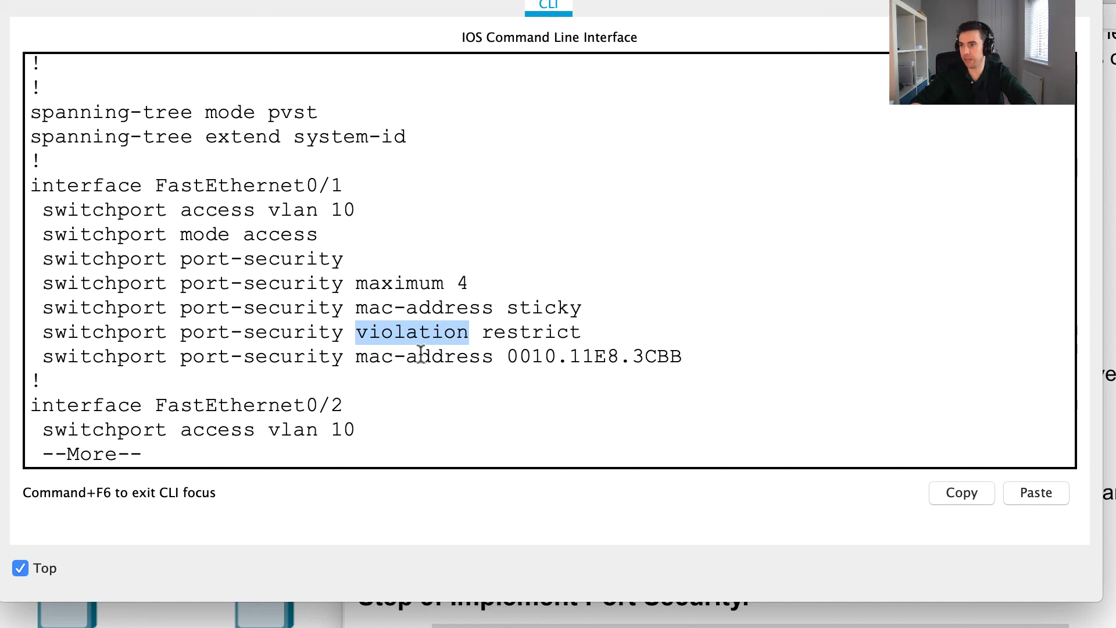
# - Examine the port-security settings under FastEthernet0/2 and compare them with those of FastEthernet0/1
pyautogui.press('Return')
pyautogui.press('Return')
pyautogui.press('Return')
pyautogui.press('Return')
pyautogui.press('Return')
pyautogui.press('Return')
pyautogui.press('Return')
pyautogui.press('Return')
pyautogui.press('Return')
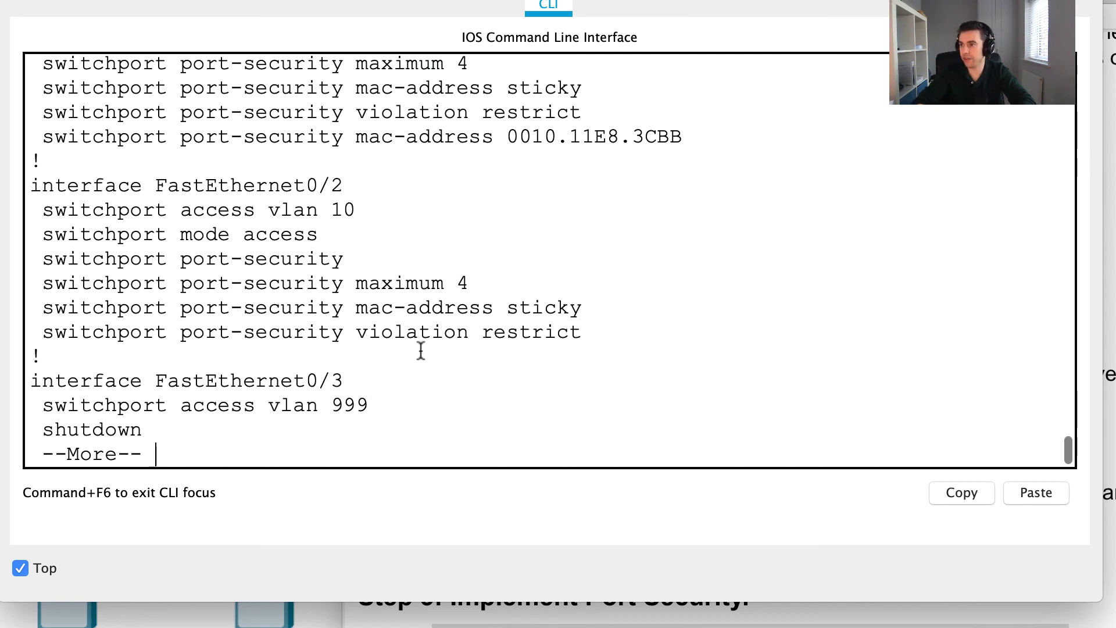
pyautogui.scroll(3, 421, 349)
pyautogui.doubleClick(289, 295)
pyautogui.doubleClick(289, 319)
pyautogui.doubleClick(294, 343)
pyautogui.doubleClick(295, 368)
pyautogui.doubleClick(299, 393)
pyautogui.scroll(4, 391, 291)
pyautogui.scroll(-1, 392, 291)
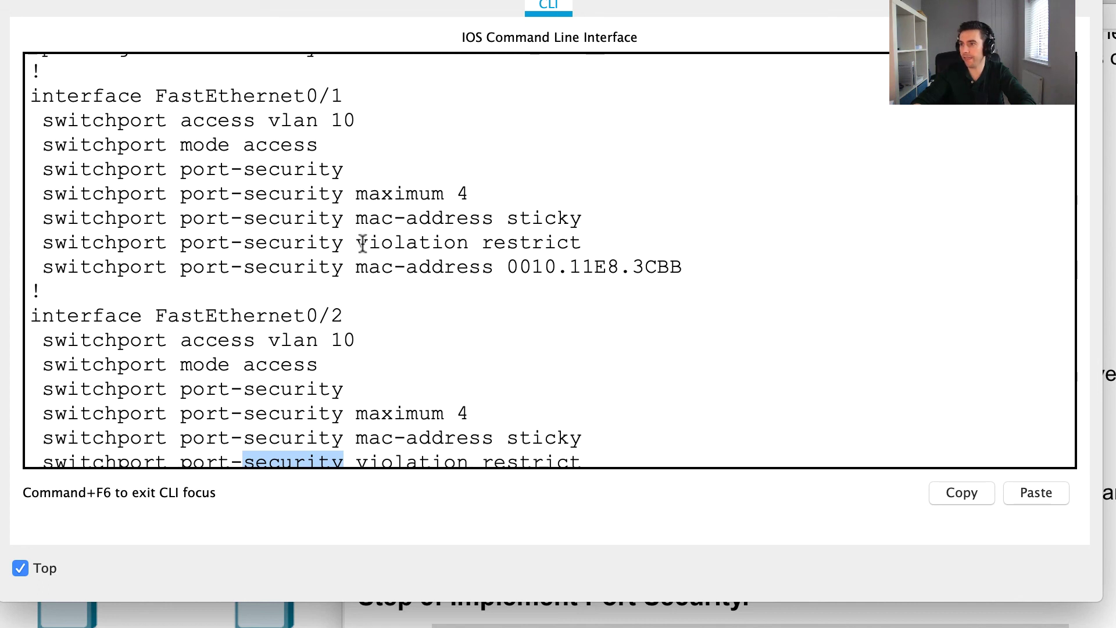
pyautogui.scroll(-4, 373, 265)
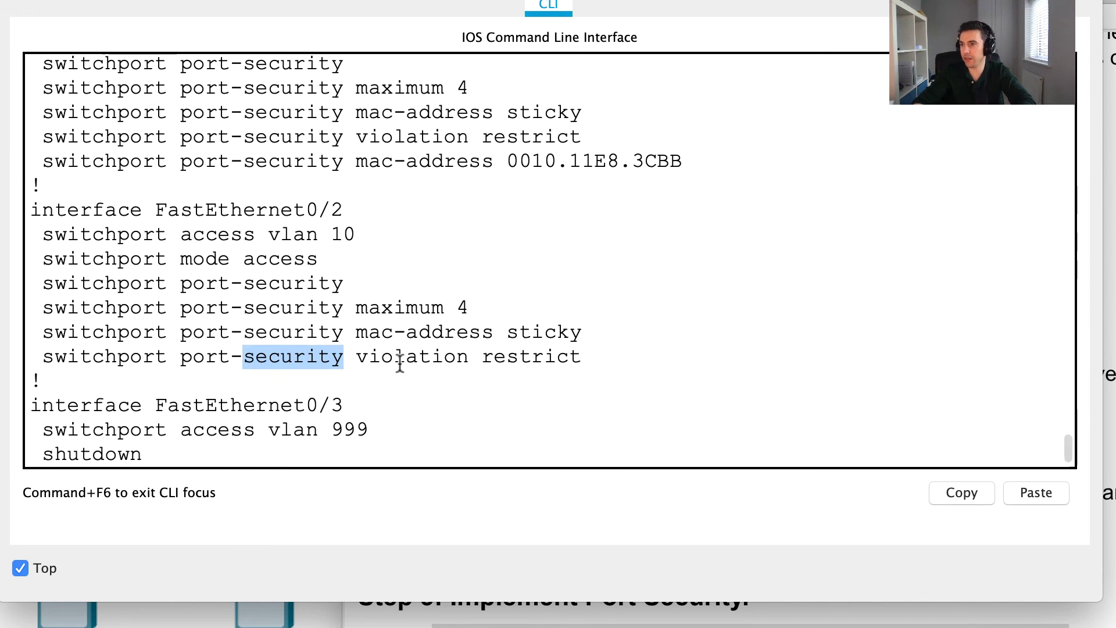
pyautogui.scroll(-1, 392, 368)
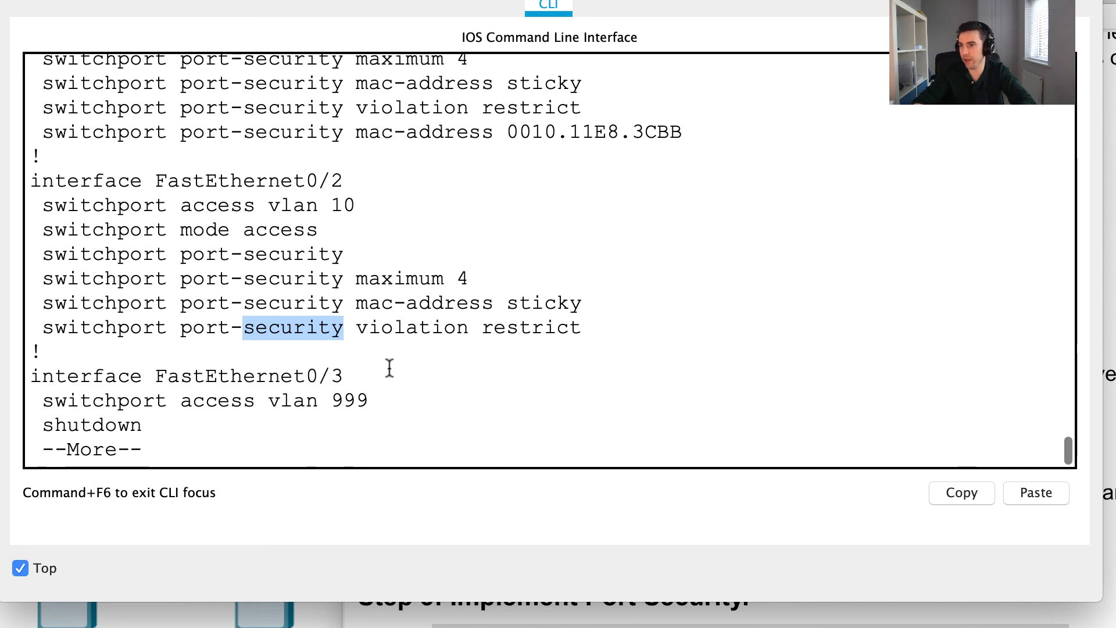
# - Continue through the running configuration to FastEthernet0/10 and check its access VLAN and port-security settings
pyautogui.press('Return')
pyautogui.press('Return')
pyautogui.press('Return')
pyautogui.press('Return')
pyautogui.press('Return')
pyautogui.press('Return')
pyautogui.press('Return')
pyautogui.press('Return')
pyautogui.press('Return')
pyautogui.press('Return')
pyautogui.press('Return')
pyautogui.press('Return')
pyautogui.press('Return')
pyautogui.press('Return')
pyautogui.press('Return')
pyautogui.press('Return')
pyautogui.press('Return')
pyautogui.press('Return')
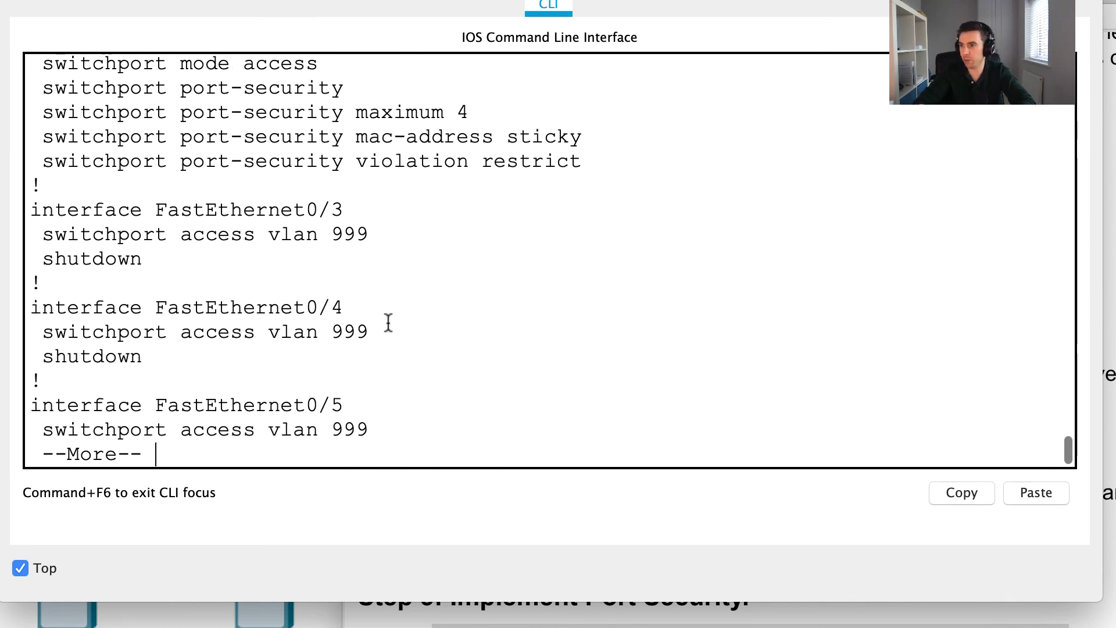
pyautogui.press('Return')
pyautogui.press('Return')
pyautogui.press('Return')
pyautogui.press('Return')
pyautogui.press('Return')
pyautogui.press('Return')
pyautogui.press('Return')
pyautogui.press('Return')
pyautogui.press('Return')
pyautogui.press('Return')
pyautogui.press('Return')
pyautogui.press('Return')
pyautogui.press('Return')
pyautogui.press('Return')
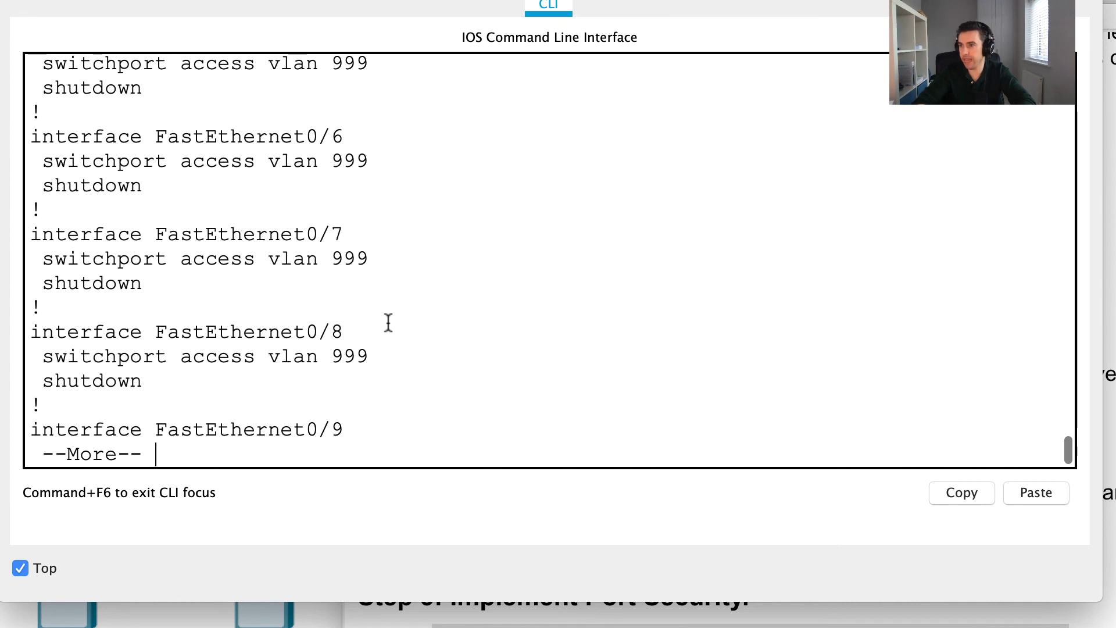
pyautogui.press('Return')
pyautogui.press('Return')
pyautogui.press('Return')
pyautogui.press('Return')
pyautogui.press('Return')
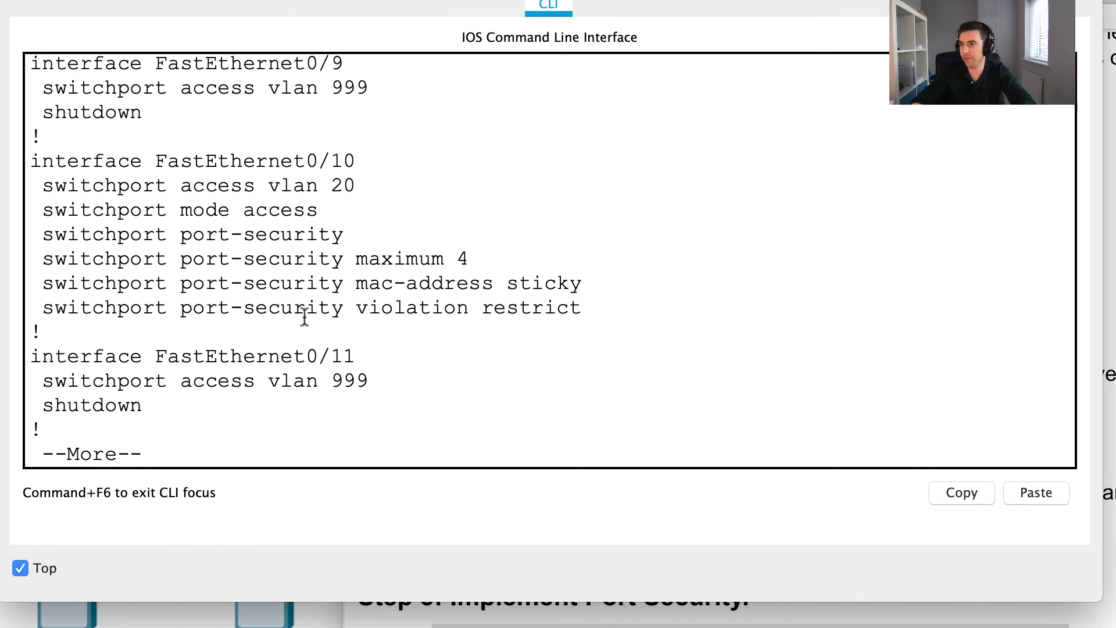
# - Page past the unused ports in the running configuration to the FastEthernet0/24 section
pyautogui.press('Return')
pyautogui.press('Return')
pyautogui.press('Return')
pyautogui.press('Return')
pyautogui.press('Return')
pyautogui.press('Return')
pyautogui.press('Return')
pyautogui.press('Return')
pyautogui.press('Return')
pyautogui.press('Return')
pyautogui.press('Return')
pyautogui.press('Return')
pyautogui.press('Return')
pyautogui.press('Return')
pyautogui.press('Return')
pyautogui.press('Return')
pyautogui.press('Return')
pyautogui.press('Return')
pyautogui.press('Return')
pyautogui.press('Return')
pyautogui.press('Return')
pyautogui.press('Return')
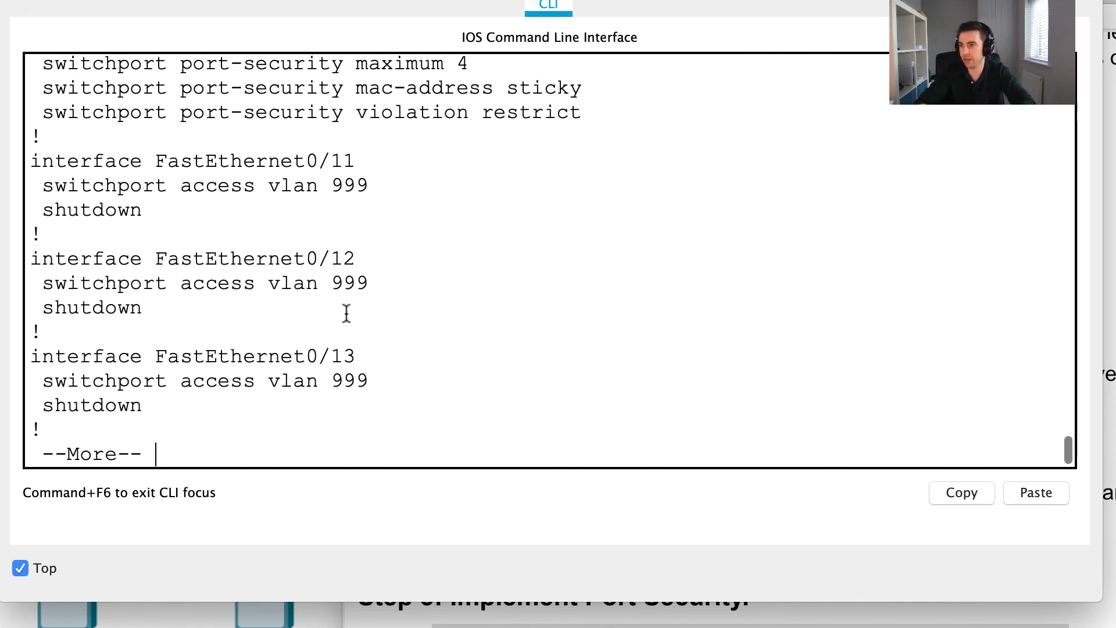
pyautogui.press('Return')
pyautogui.press('Return')
pyautogui.press('Return')
pyautogui.press('Return')
pyautogui.press('Return')
pyautogui.press('Return')
pyautogui.press('Return')
pyautogui.press('Return')
pyautogui.press('Return')
pyautogui.press('Return')
pyautogui.press('Return')
pyautogui.press('Return')
pyautogui.press('Return')
pyautogui.press('Return')
pyautogui.press('Return')
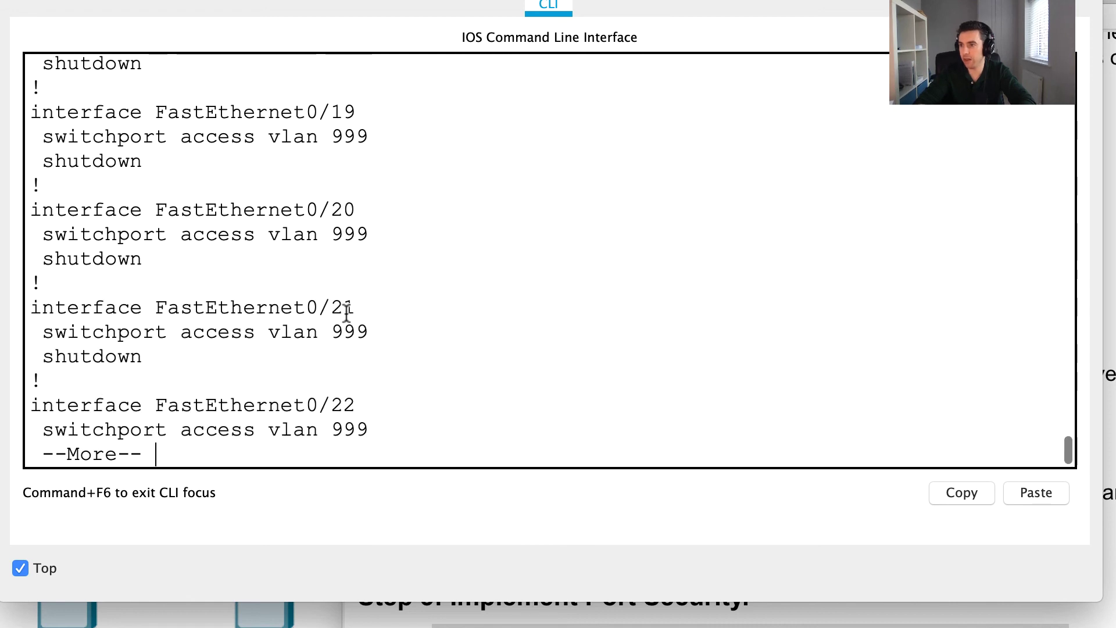
pyautogui.press('Return')
pyautogui.press('Return')
pyautogui.press('Return')
pyautogui.press('Return')
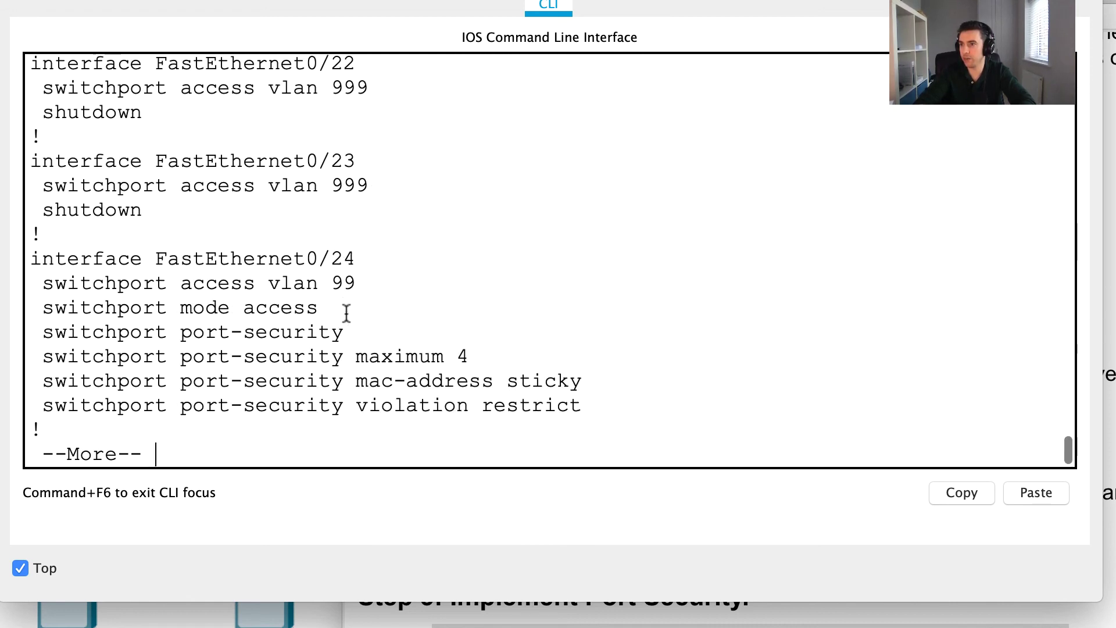
# - Check FastEthernet0/24's access VLAN and port-security lines, and quit the running-configuration output
pyautogui.doubleClick(232, 284)
pyautogui.moveTo(242, 332); pyautogui.dragTo(243, 357)
pyautogui.click(298, 375)
pyautogui.press('q')
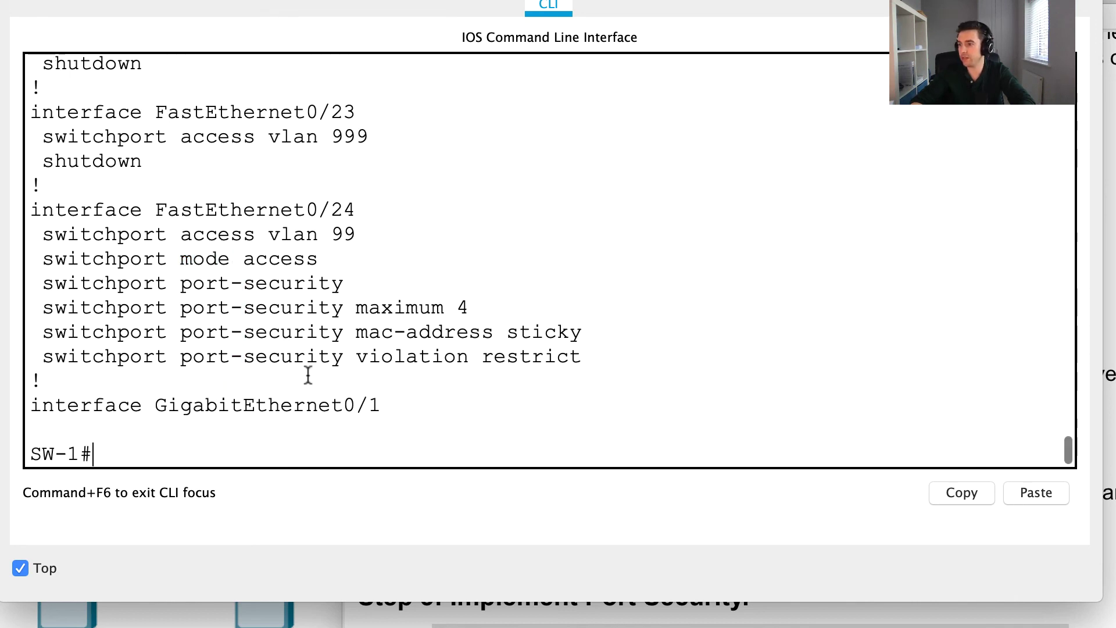
# - Review the switch port tasks in the lab instructions behind the CLI window
pyautogui.scroll(3, 640, 614)
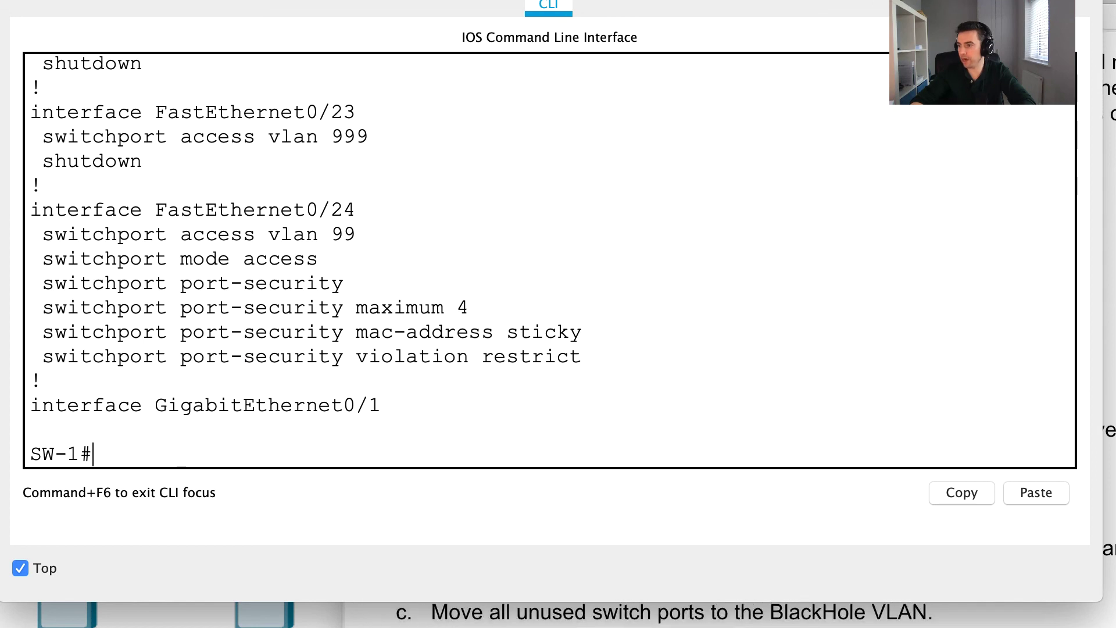